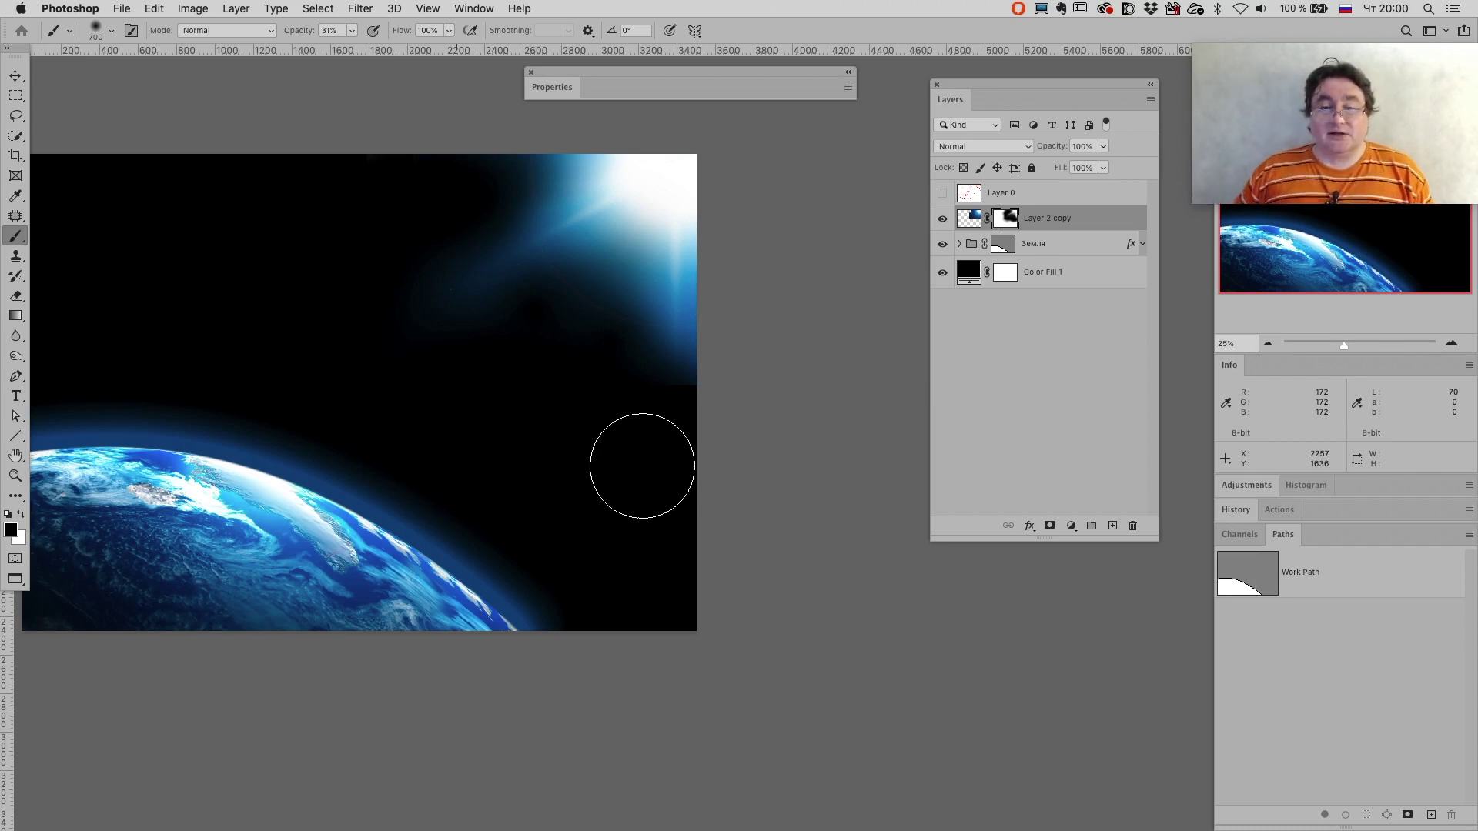
Rename the sun-glow layer 'Layer 2 copy' to 'Солнце'.
{"action": "double_click", "coordinate": [1066, 218]}
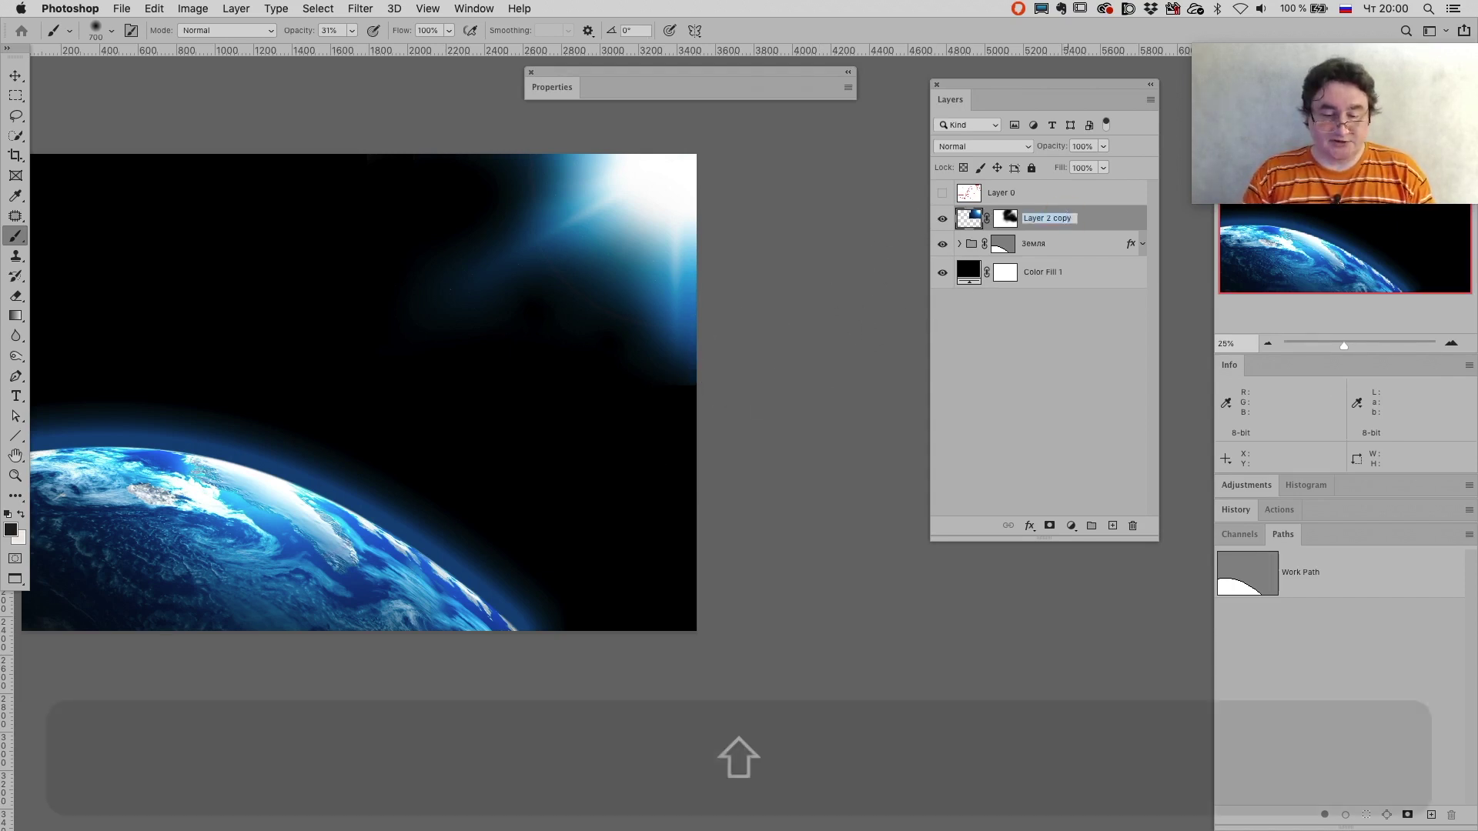
{"action": "type", "text": "Солн"}
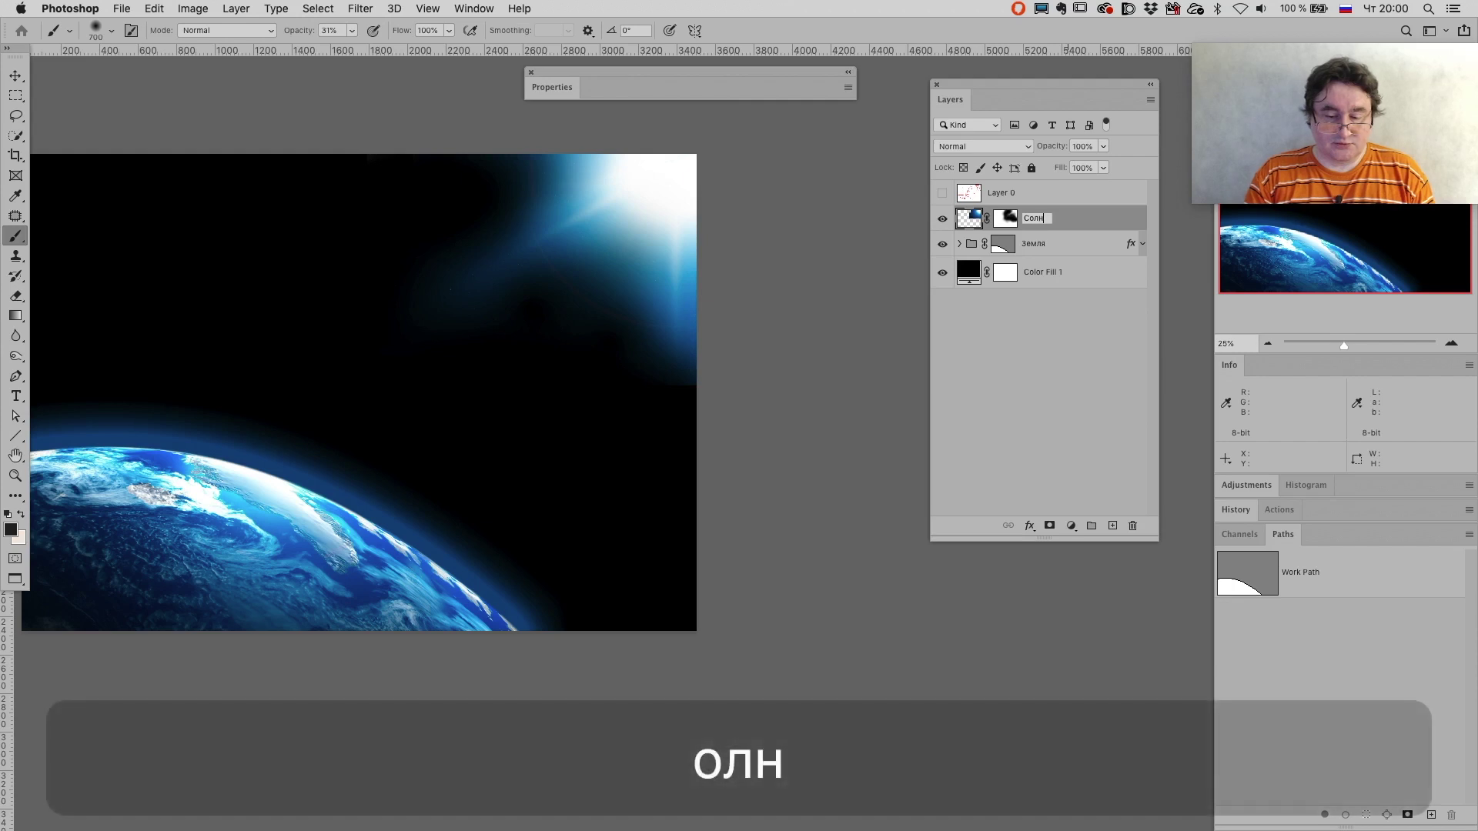
{"action": "type", "text": "це"}
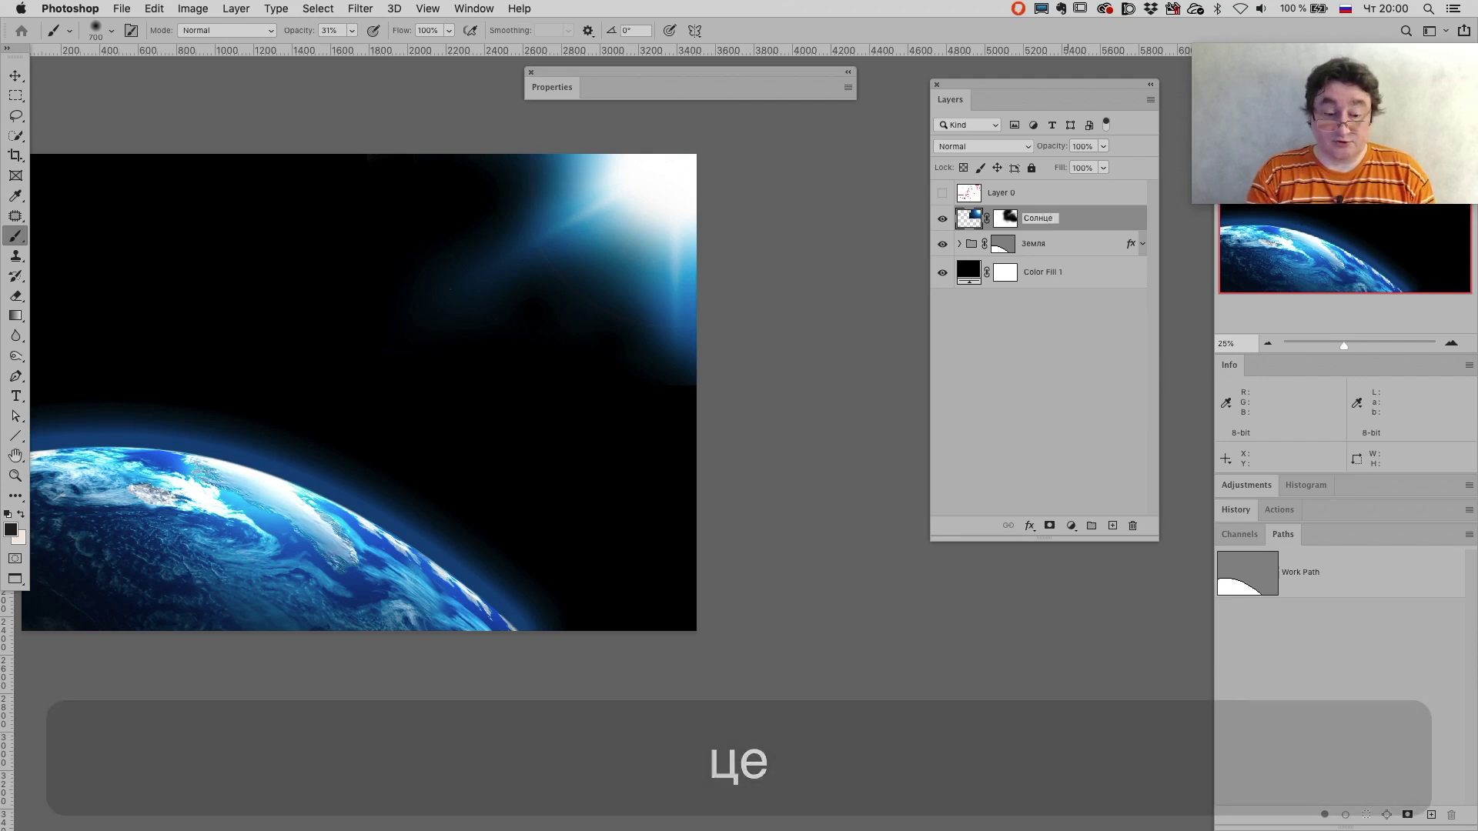
{"action": "key", "text": "Return"}
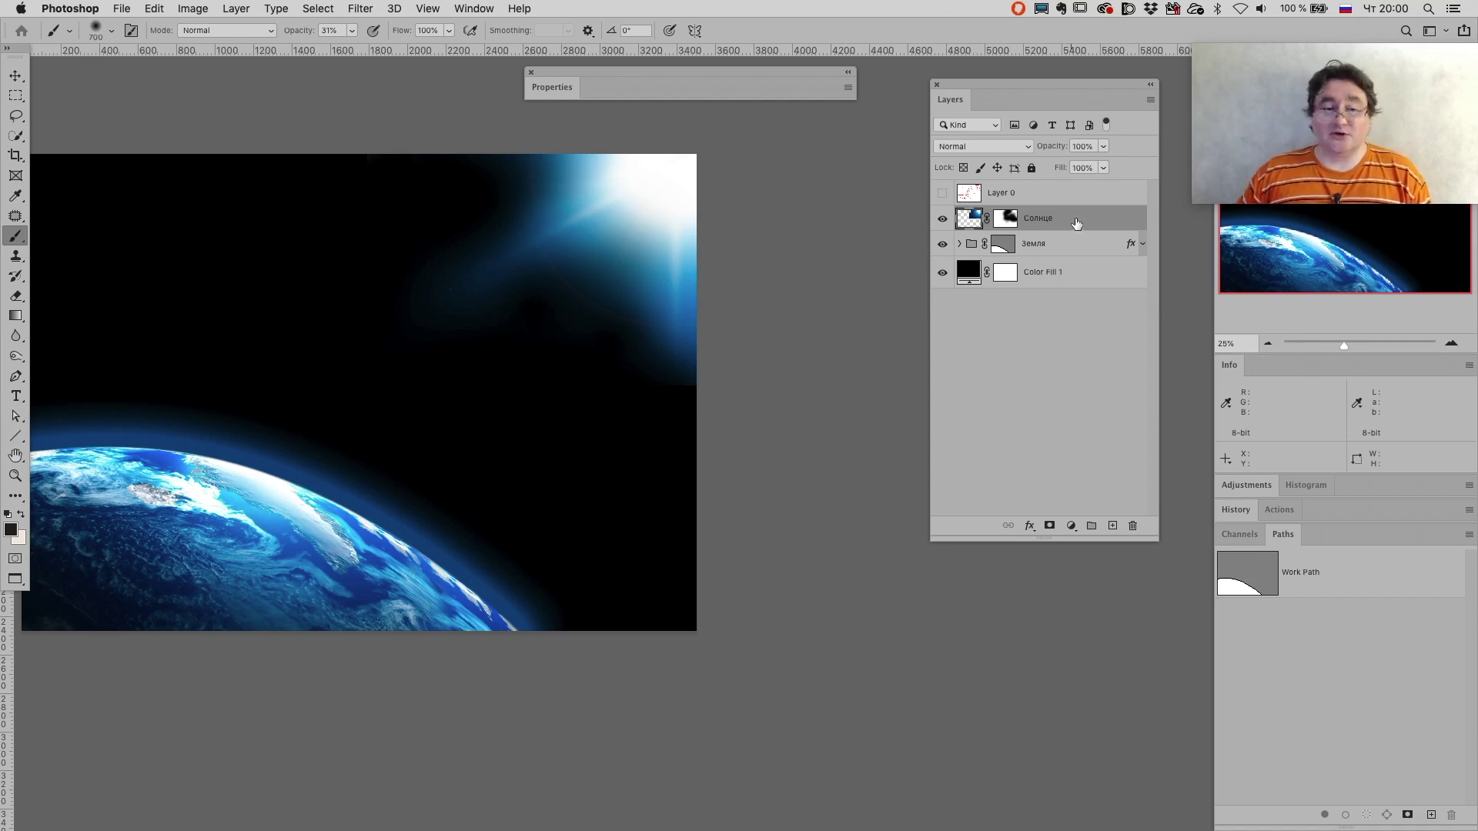
Set the Солнце layer's blend mode to Screen, undoing and redoing to compare.
{"action": "left_click", "coordinate": [971, 148]}
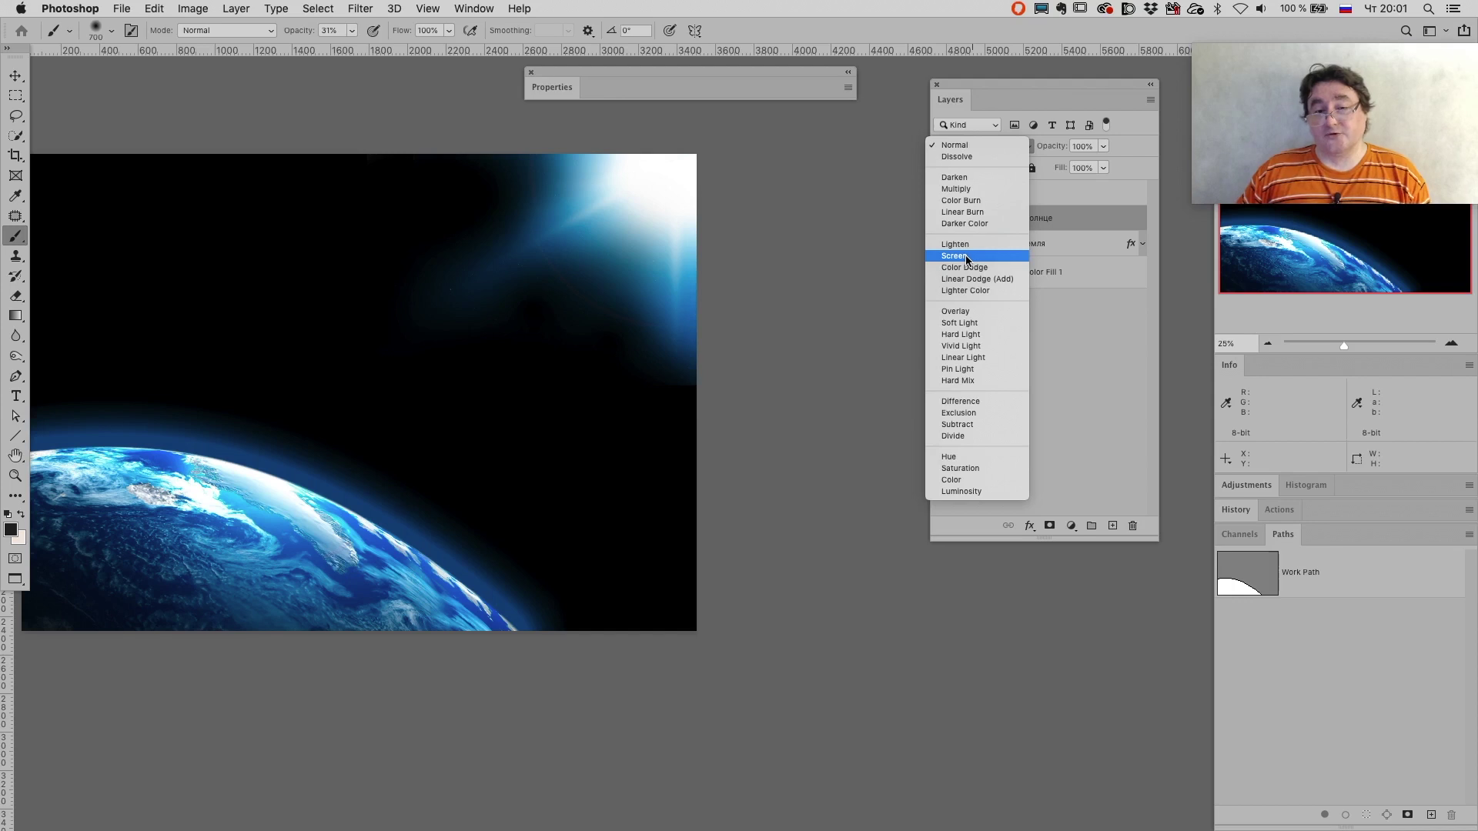
{"action": "left_click", "coordinate": [969, 256]}
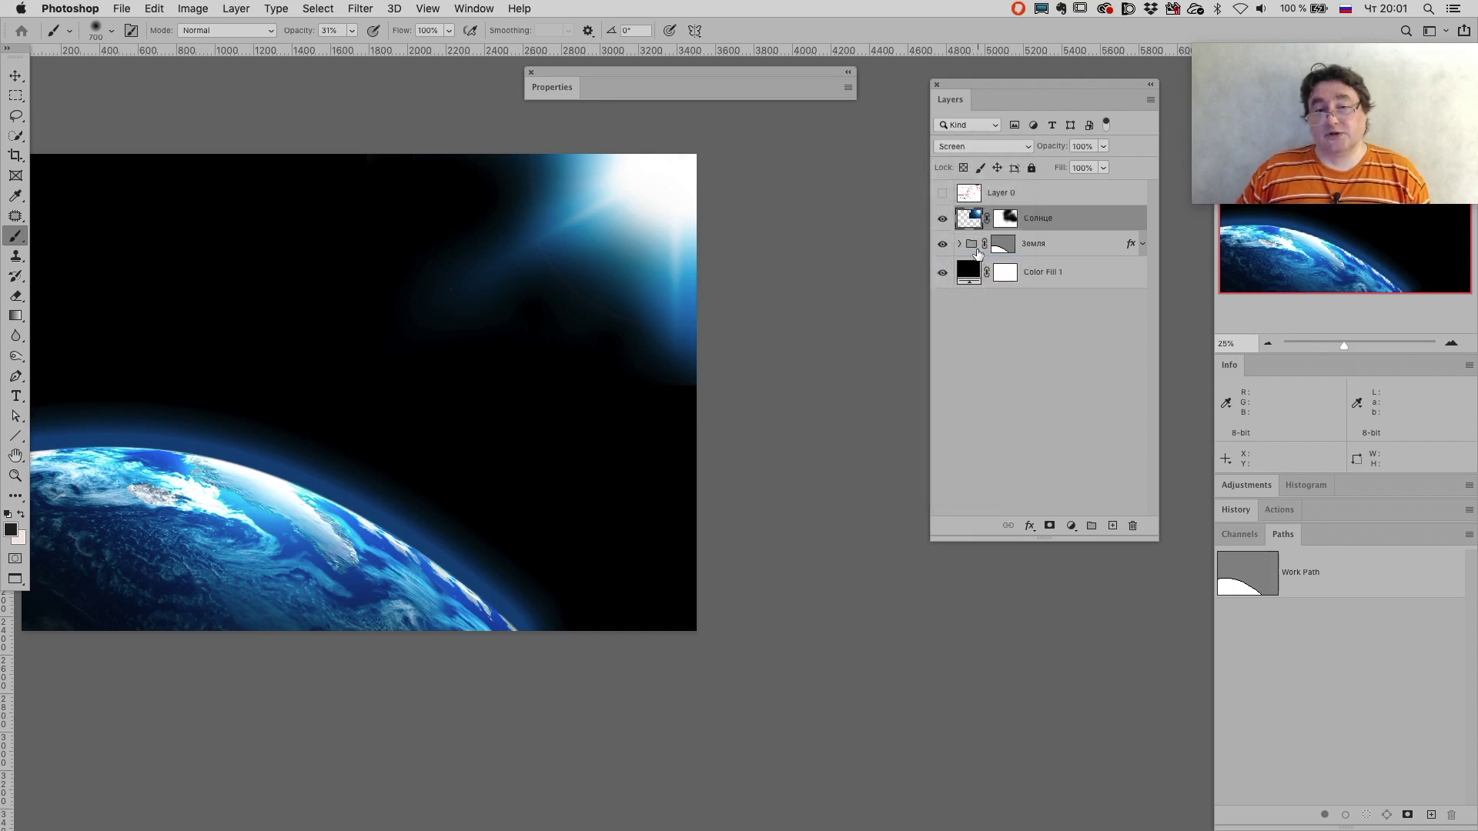
{"action": "key", "text": "super+z"}
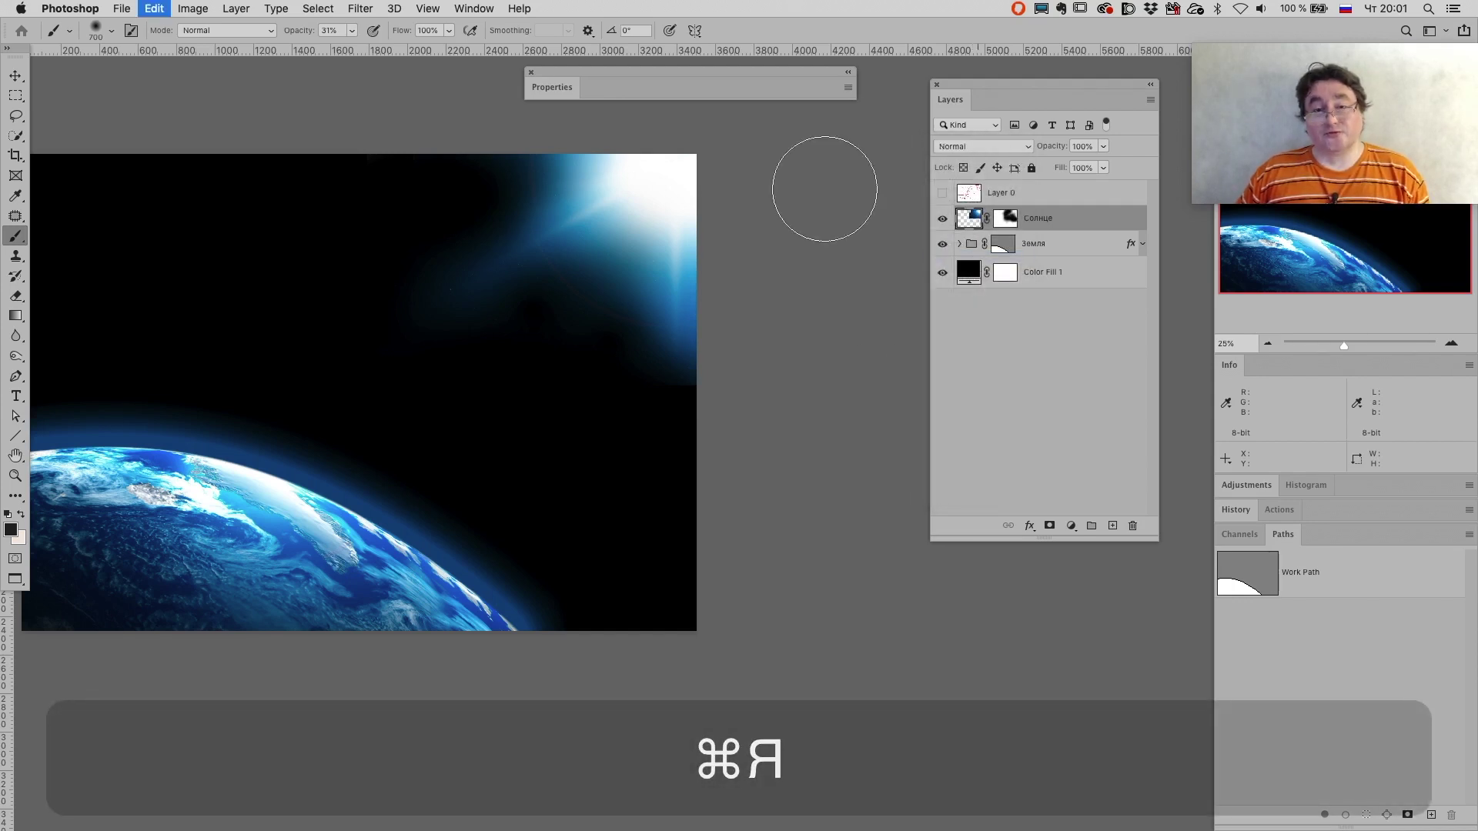
{"action": "key", "text": "super+z"}
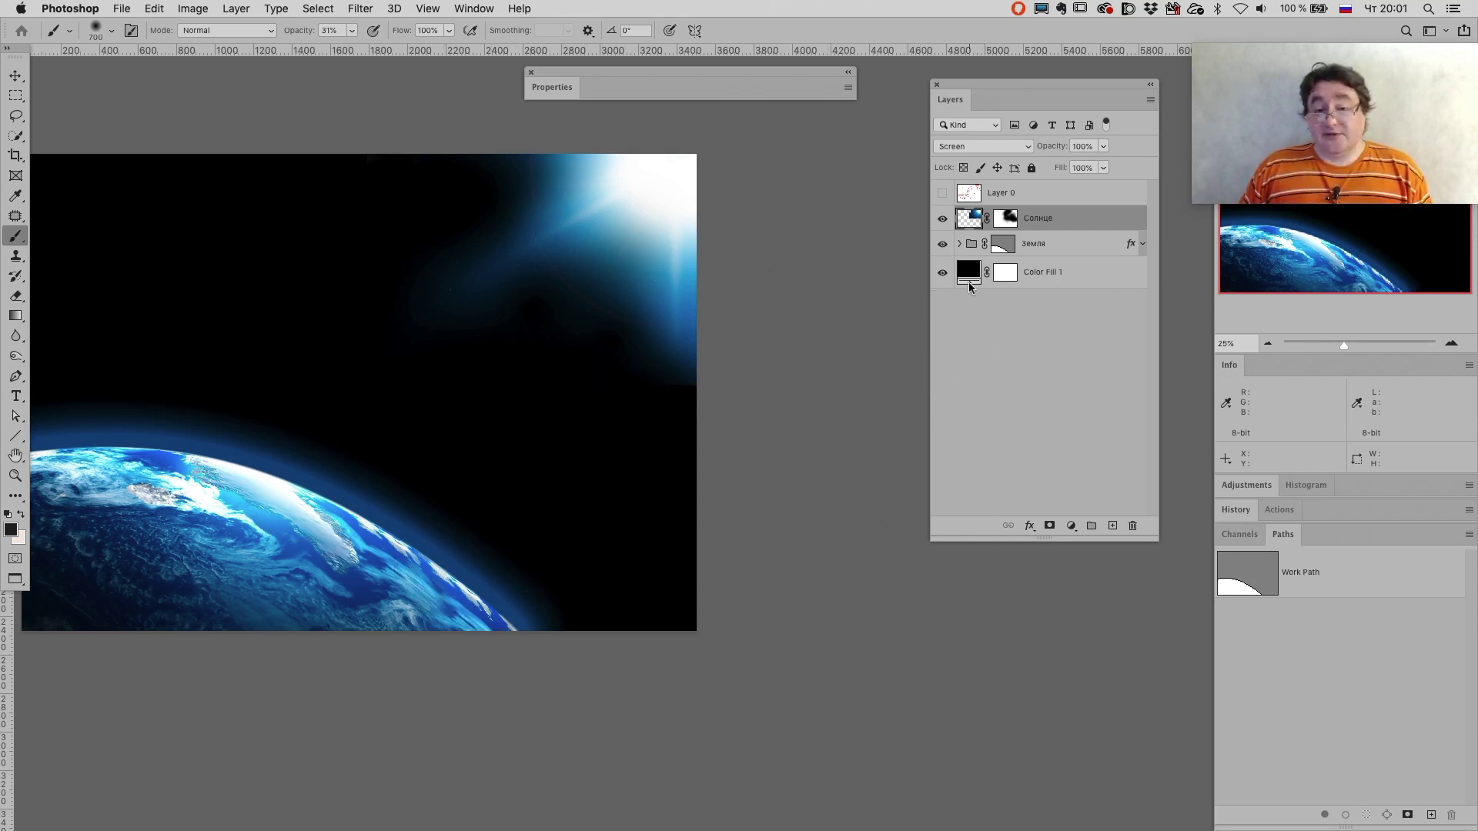
Inspect the Color Fill 1 and Солнце layers, then return to windowed document view.
{"action": "left_click", "coordinate": [970, 277]}
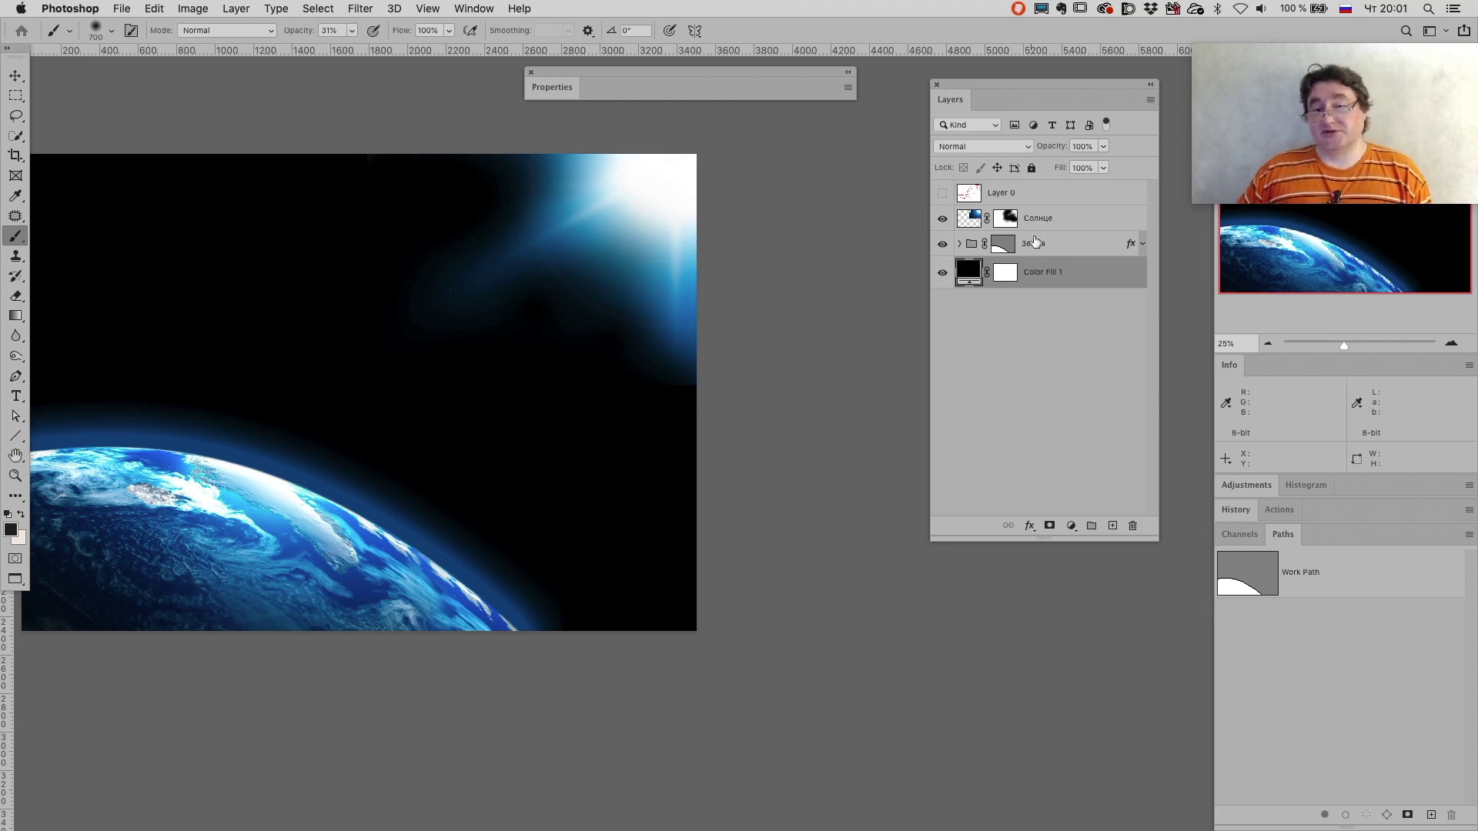
{"action": "left_click", "coordinate": [1065, 218]}
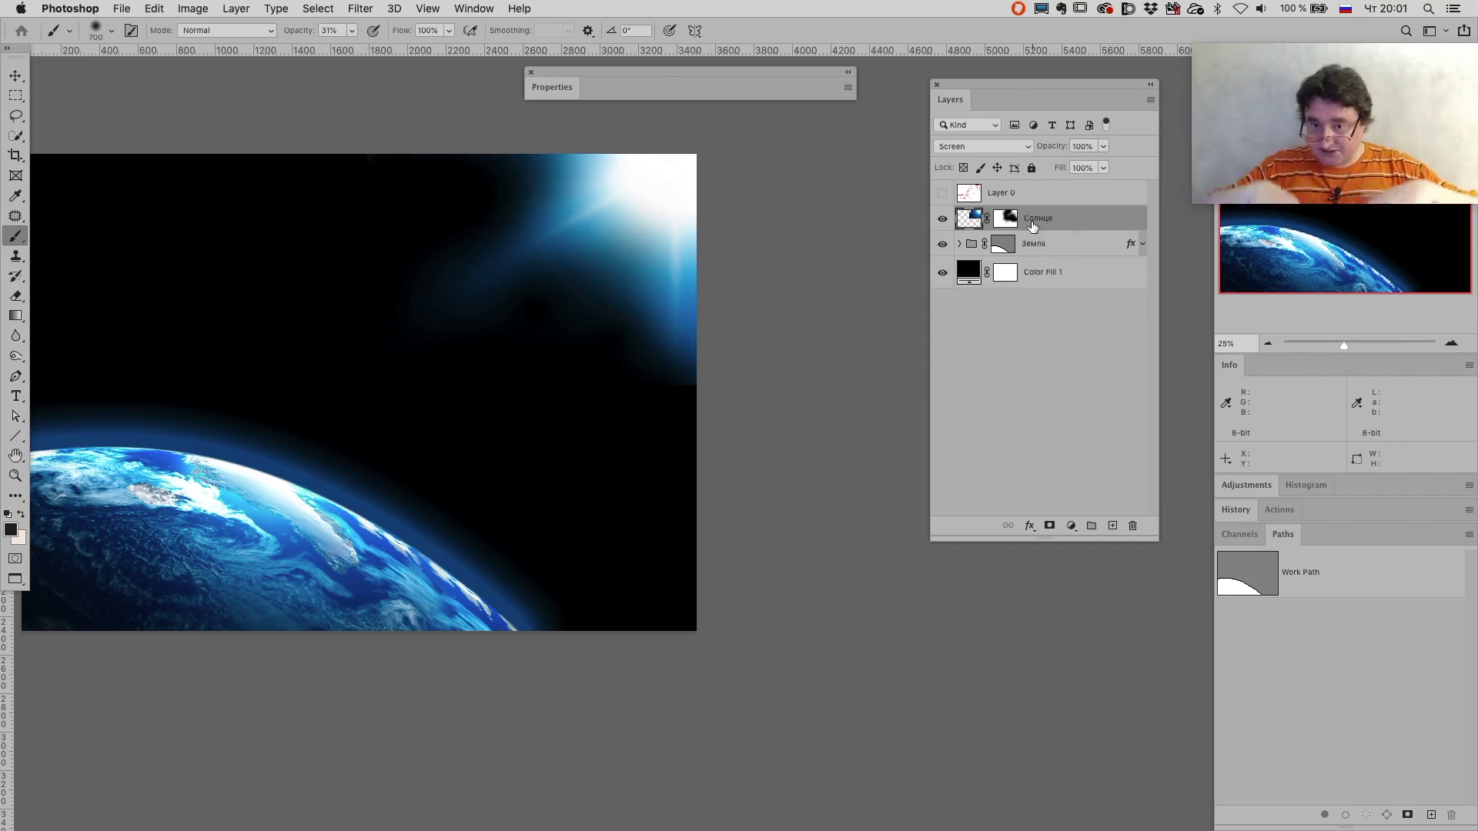
{"action": "left_click", "coordinate": [1086, 276]}
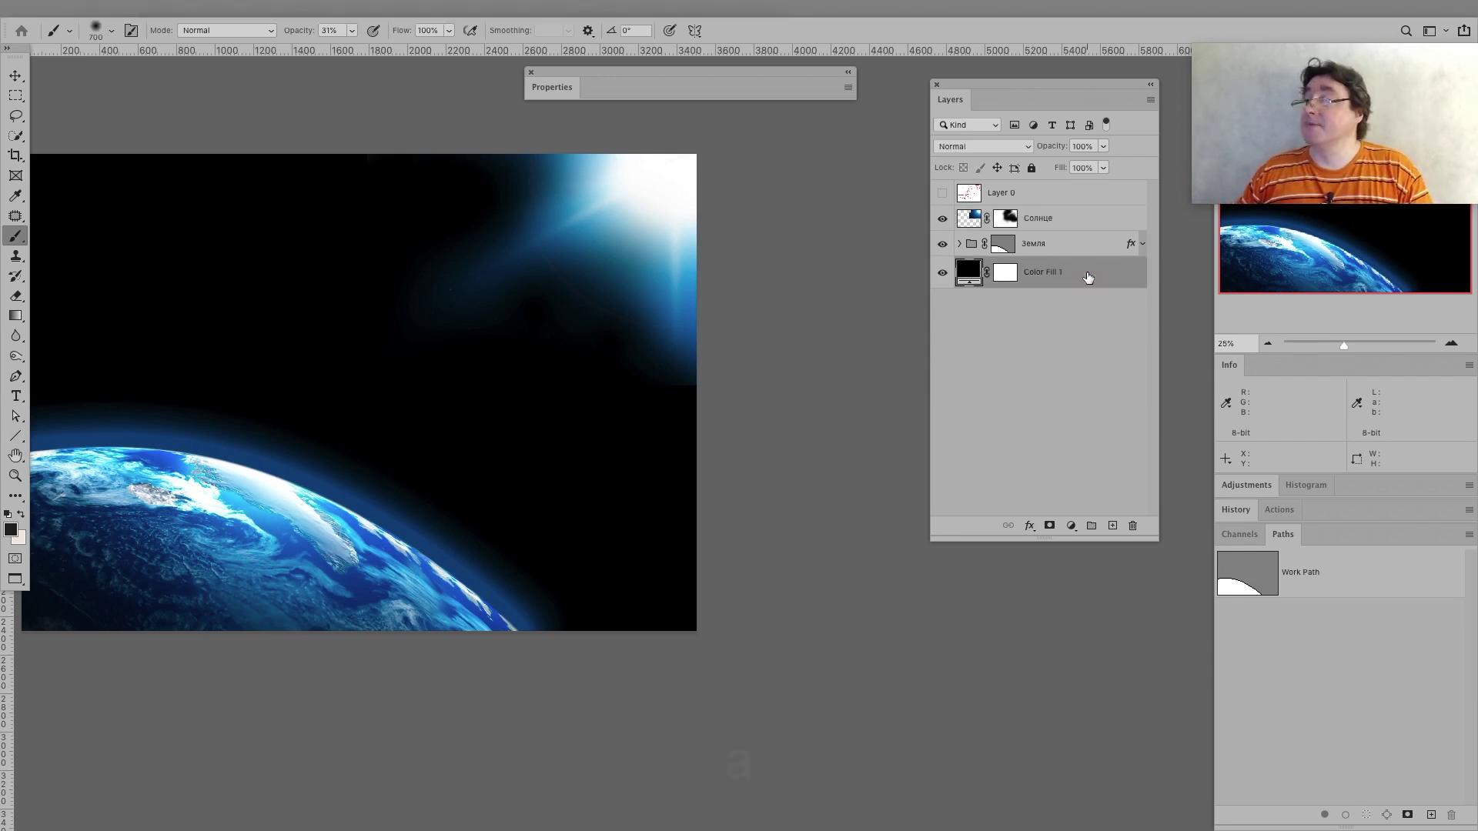
{"action": "key", "text": "f"}
{"action": "key", "text": "f"}
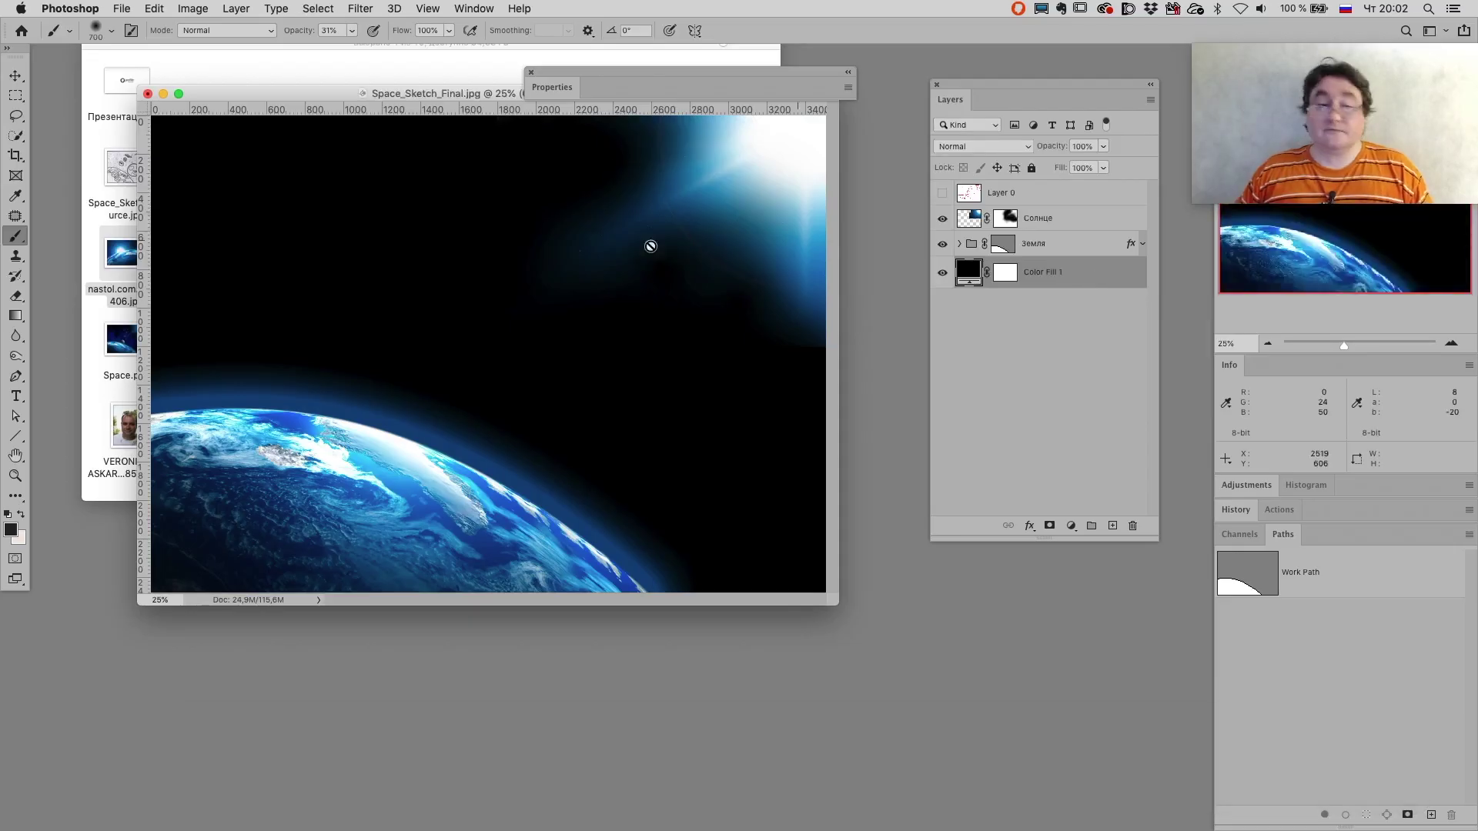
Open the Unknown-1.jpeg nebula image and zoom it out to 33.3%.
{"action": "left_click_drag", "start_coordinate": [325, 97], "coordinate": [650, 348]}
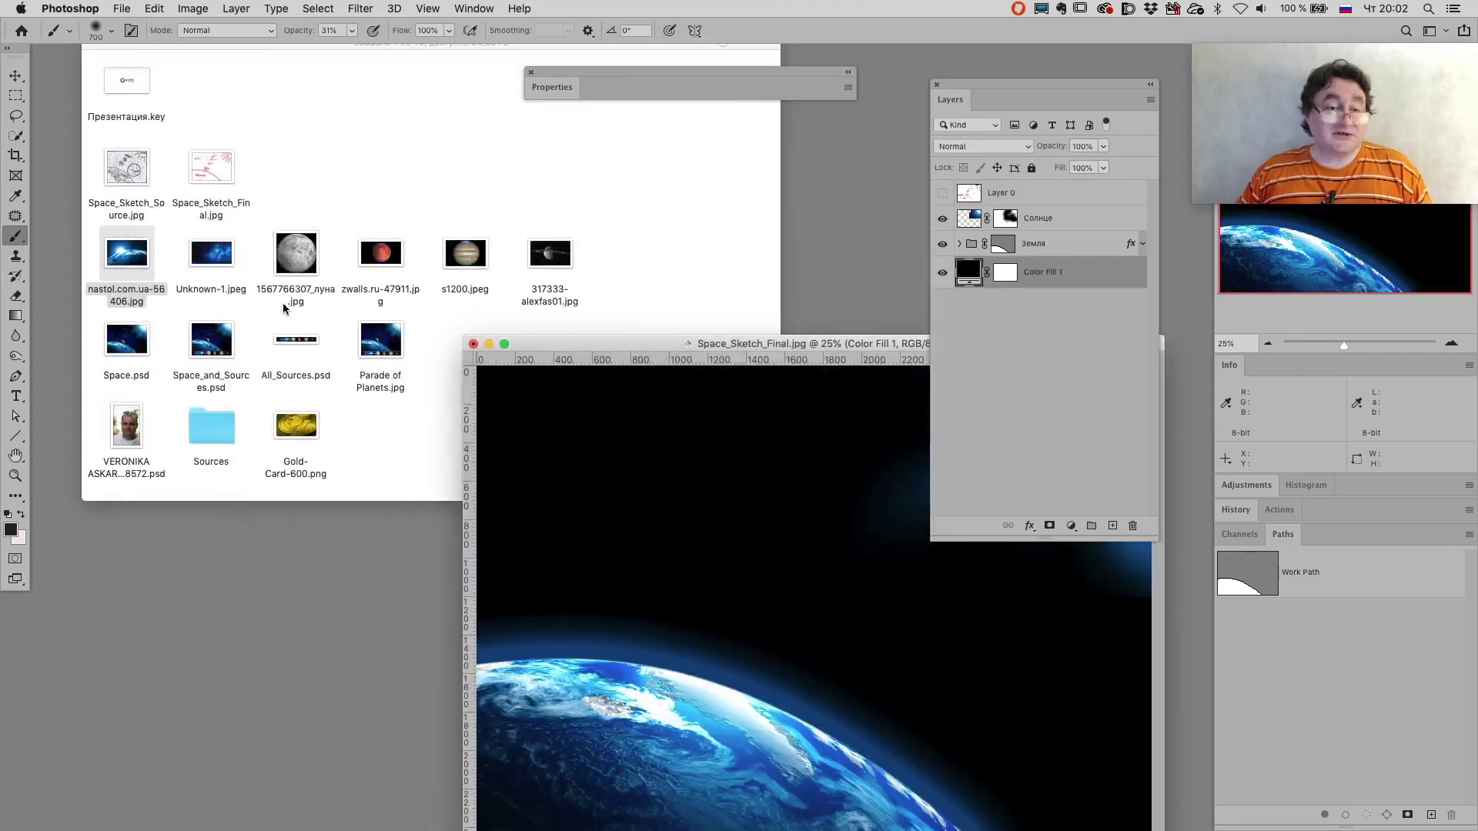
{"action": "left_click", "coordinate": [221, 260]}
{"action": "double_click", "coordinate": [221, 260]}
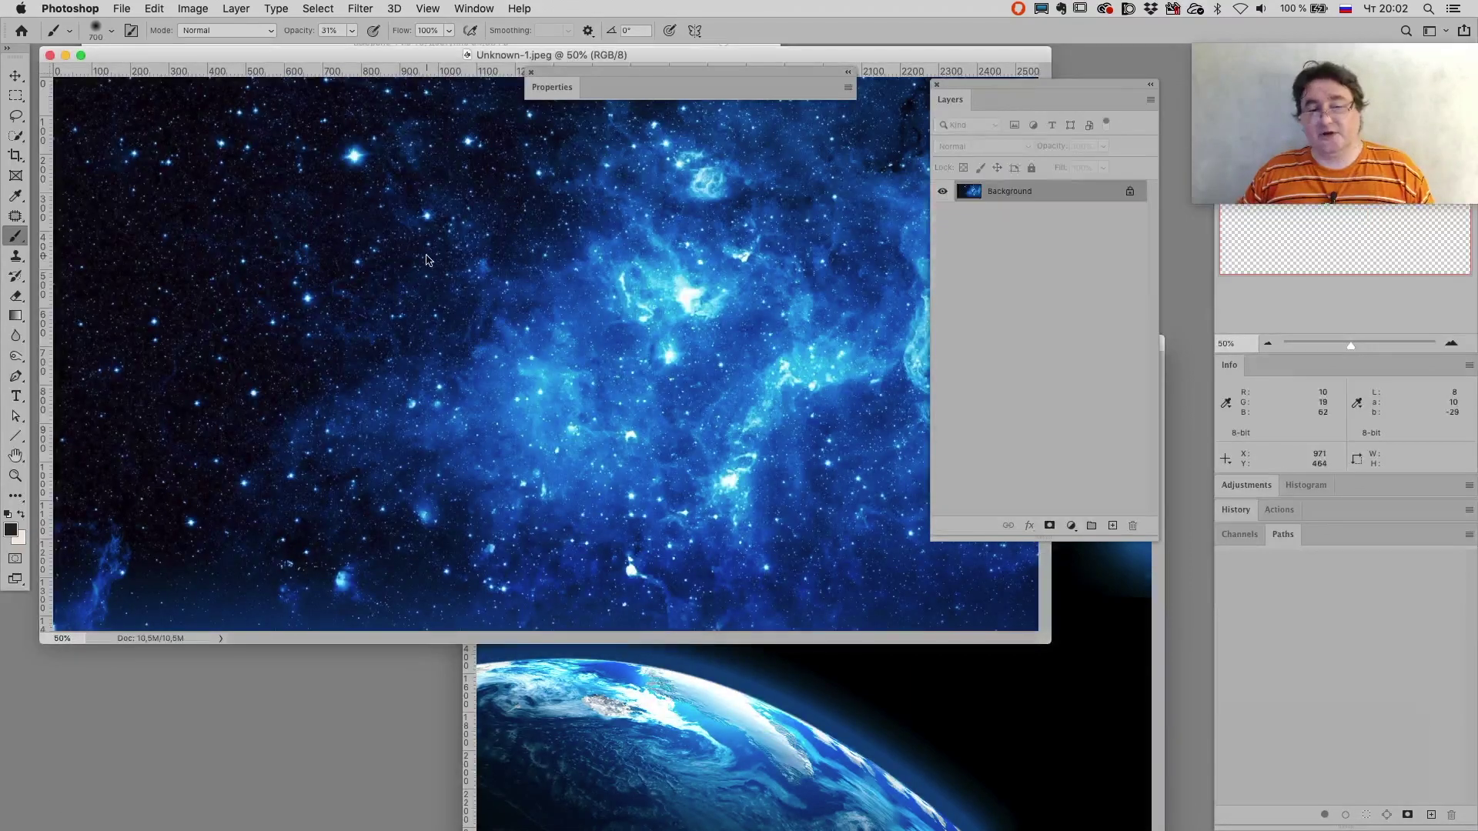
{"action": "key", "text": "super+minus"}
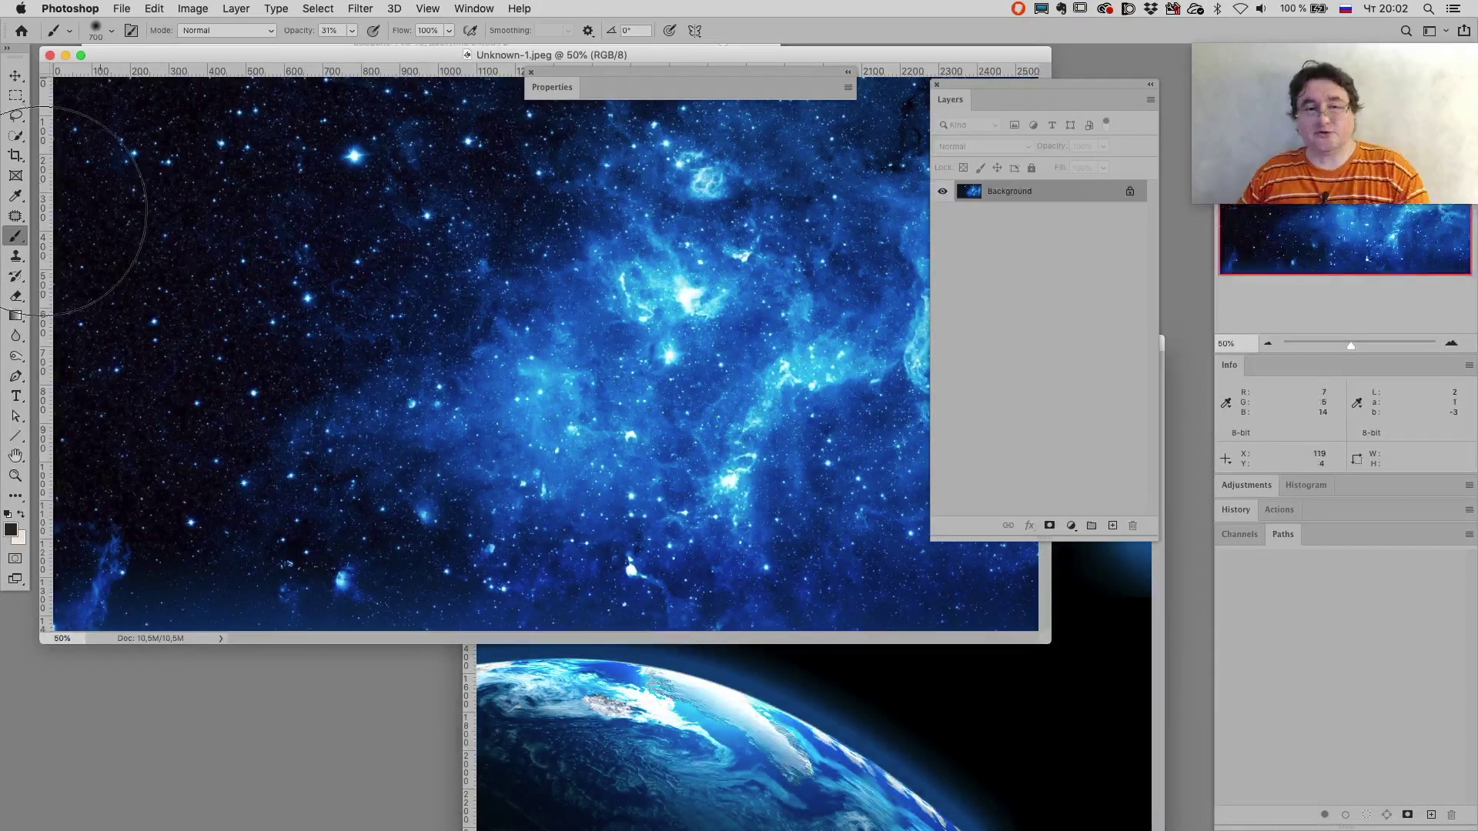
{"action": "key", "text": "super+minus"}
Drag the nebula into Space_Sketch_Final as Layer 2 and show it full screen.
{"action": "left_click", "coordinate": [15, 75]}
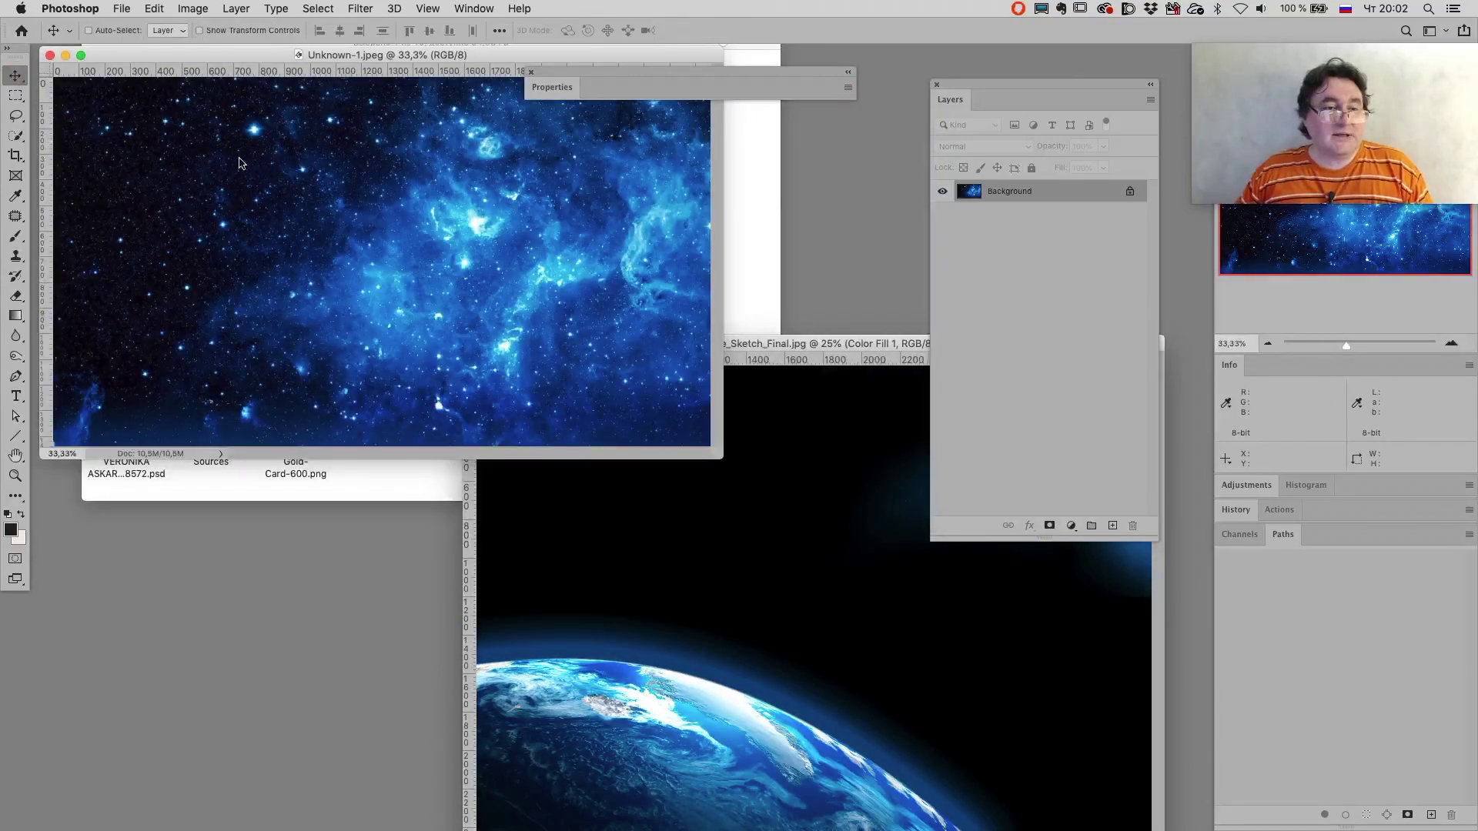
{"action": "left_click_drag", "start_coordinate": [271, 176], "coordinate": [762, 576]}
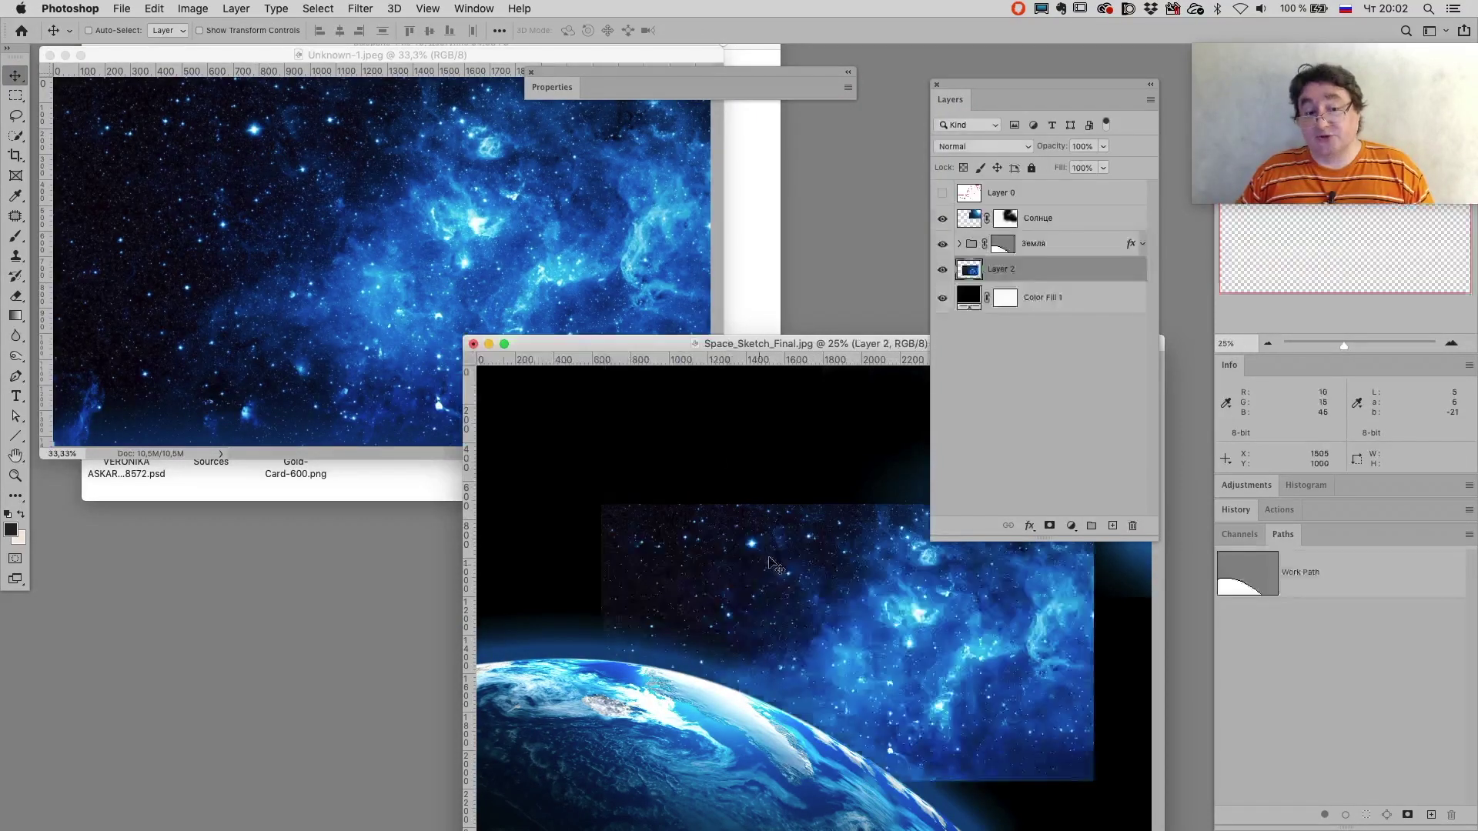
{"action": "left_click_drag", "start_coordinate": [762, 576], "coordinate": [762, 575]}
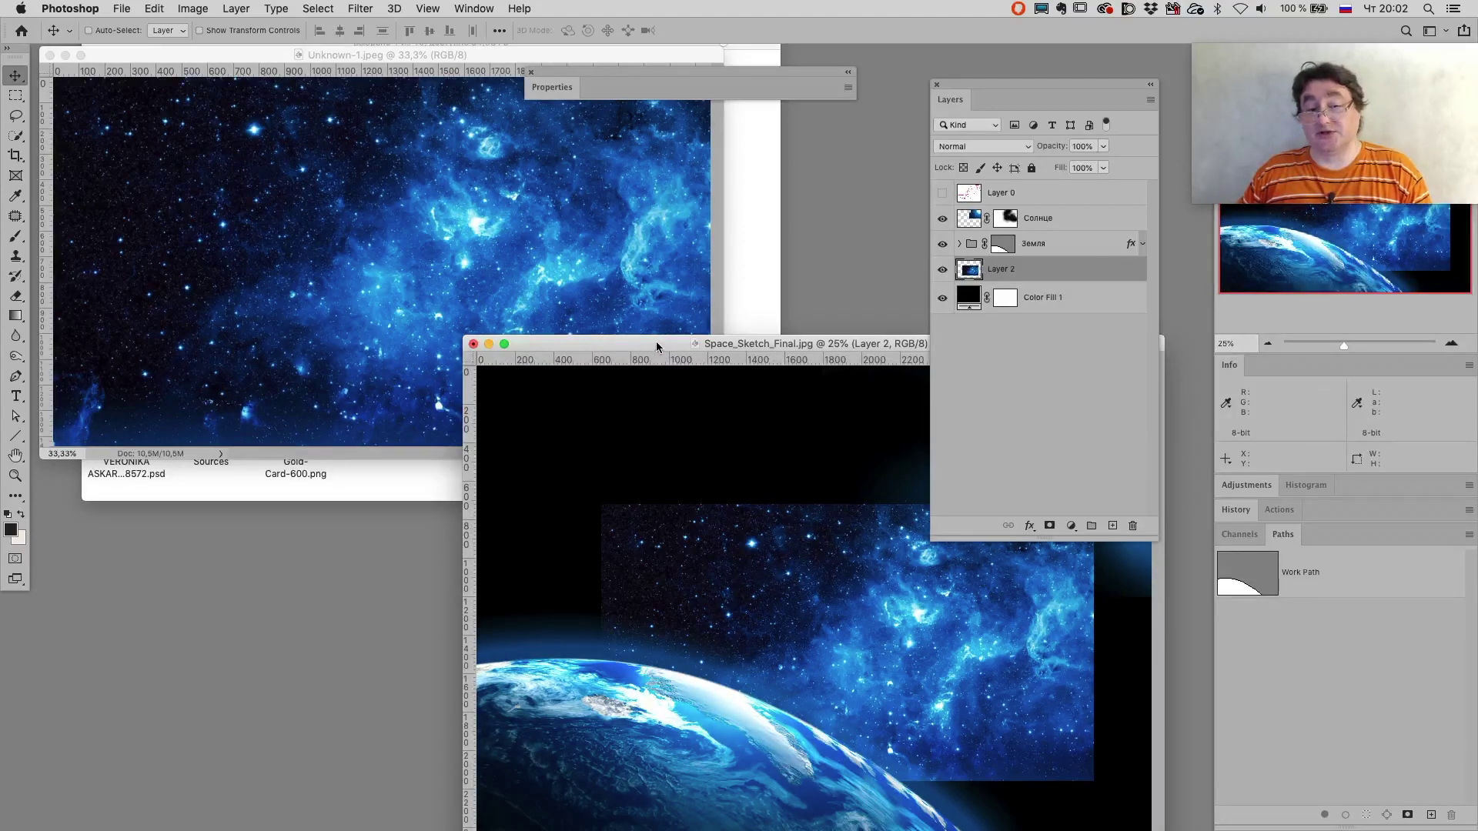
{"action": "left_click_drag", "start_coordinate": [657, 343], "coordinate": [366, 156]}
{"action": "key", "text": "f"}
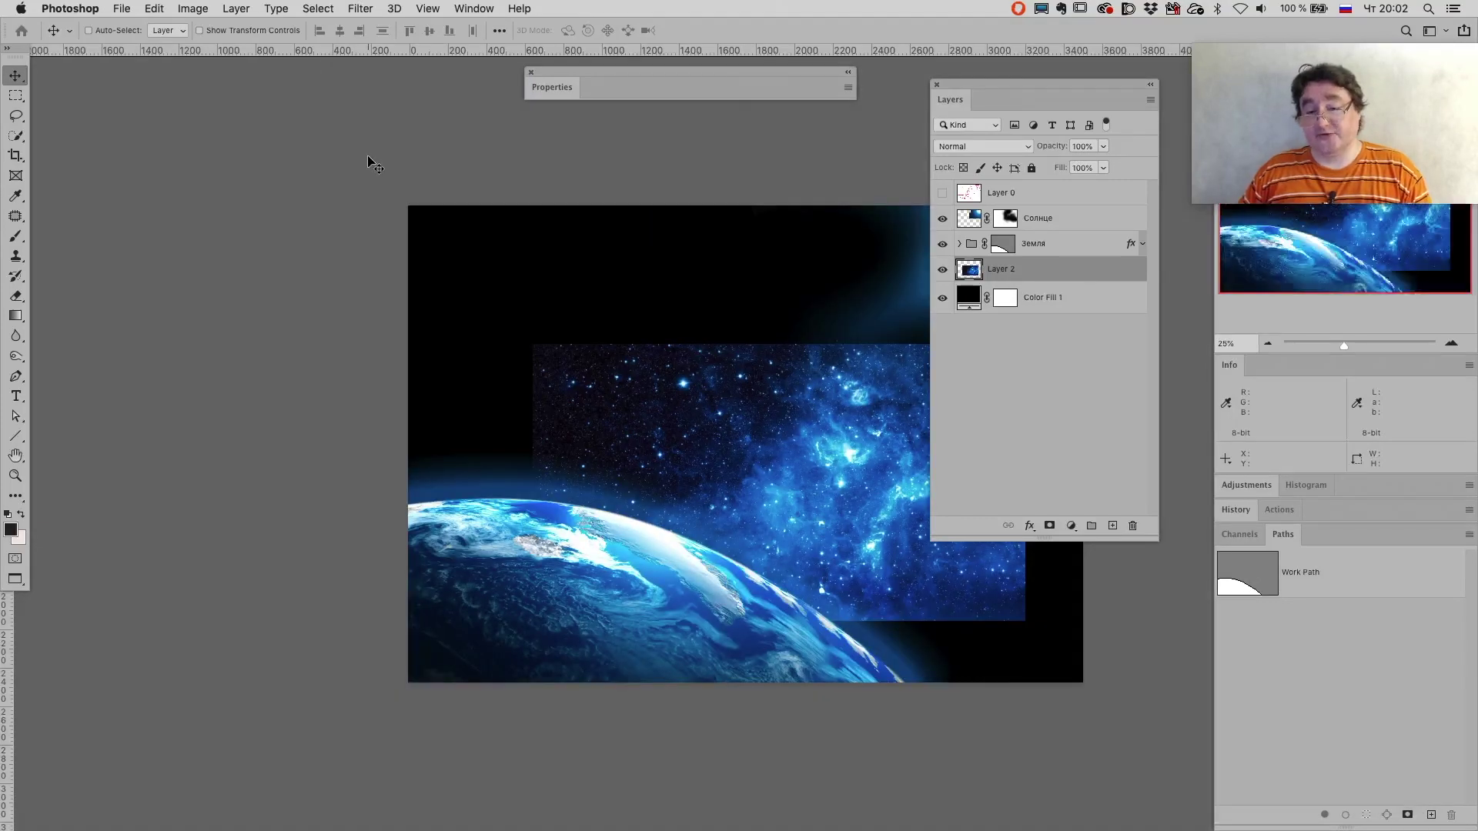
Flip the nebula Layer 2 horizontally with Edit > Transform > Flip Horizontal.
{"action": "key", "text": "alt+super+space"}
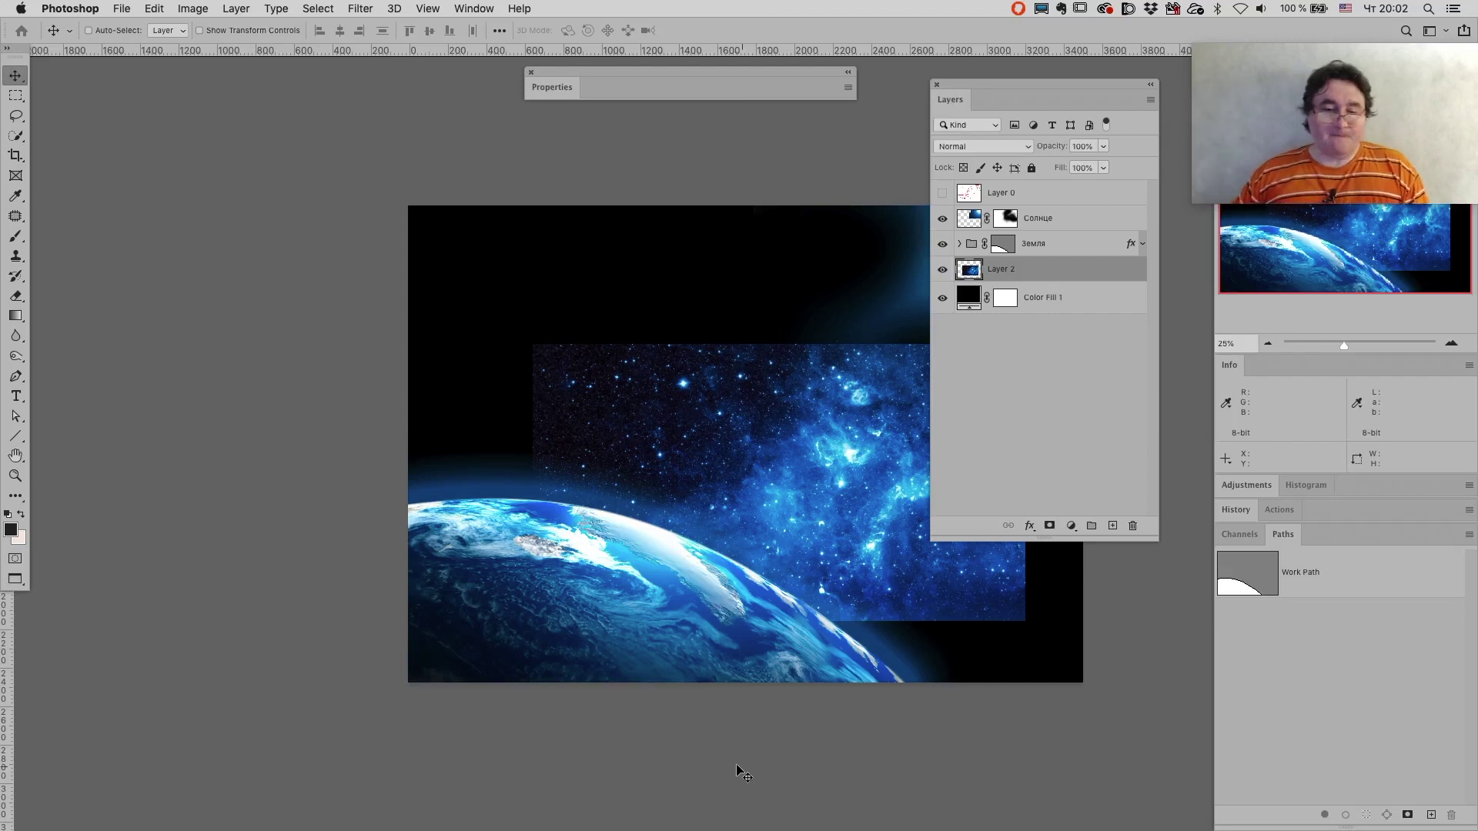
{"action": "key", "text": "space"}
{"action": "left_click_drag", "start_coordinate": [366, 290], "coordinate": [46, 180]}
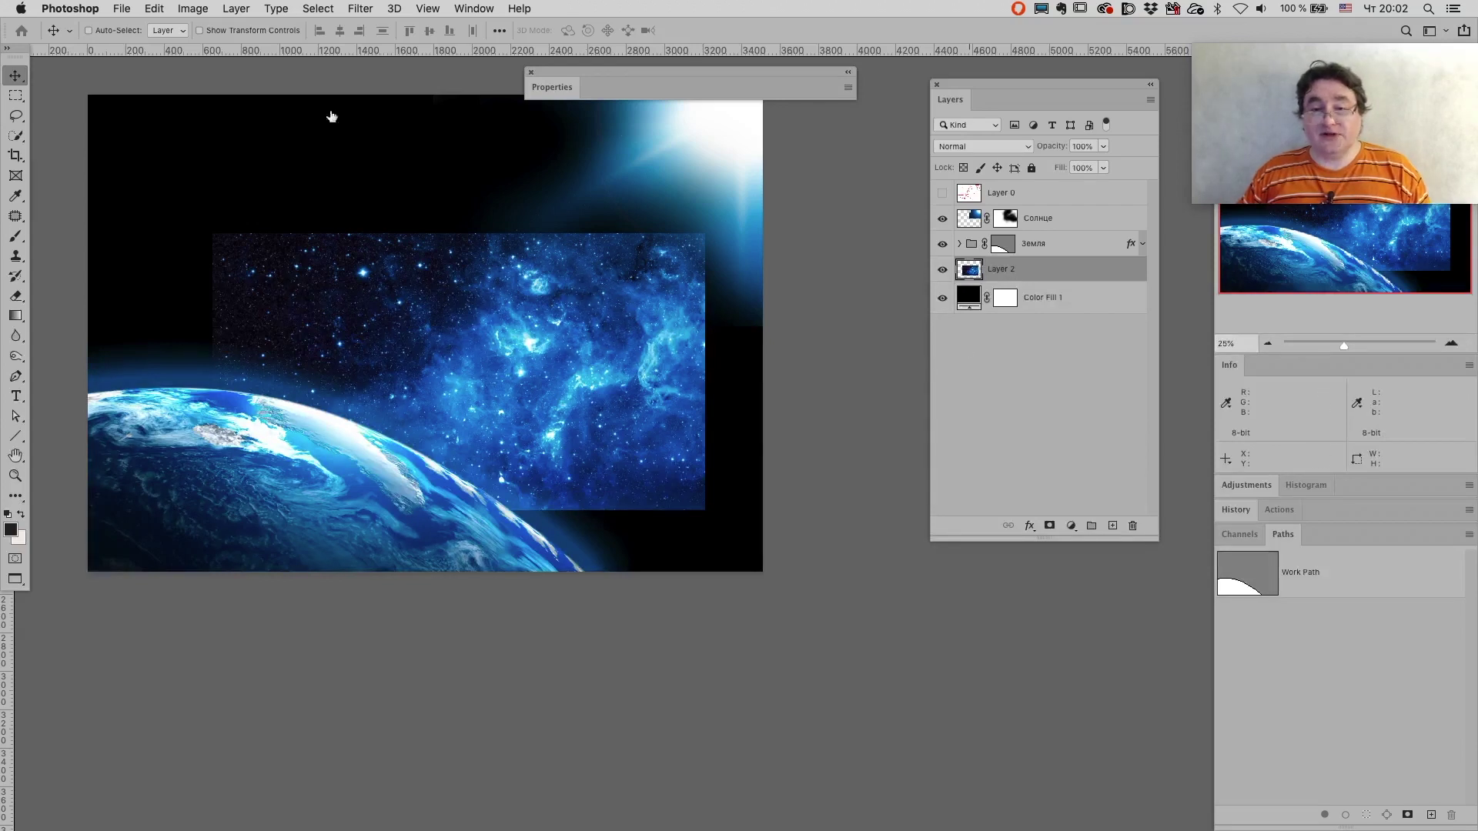
{"action": "left_click", "coordinate": [201, 9]}
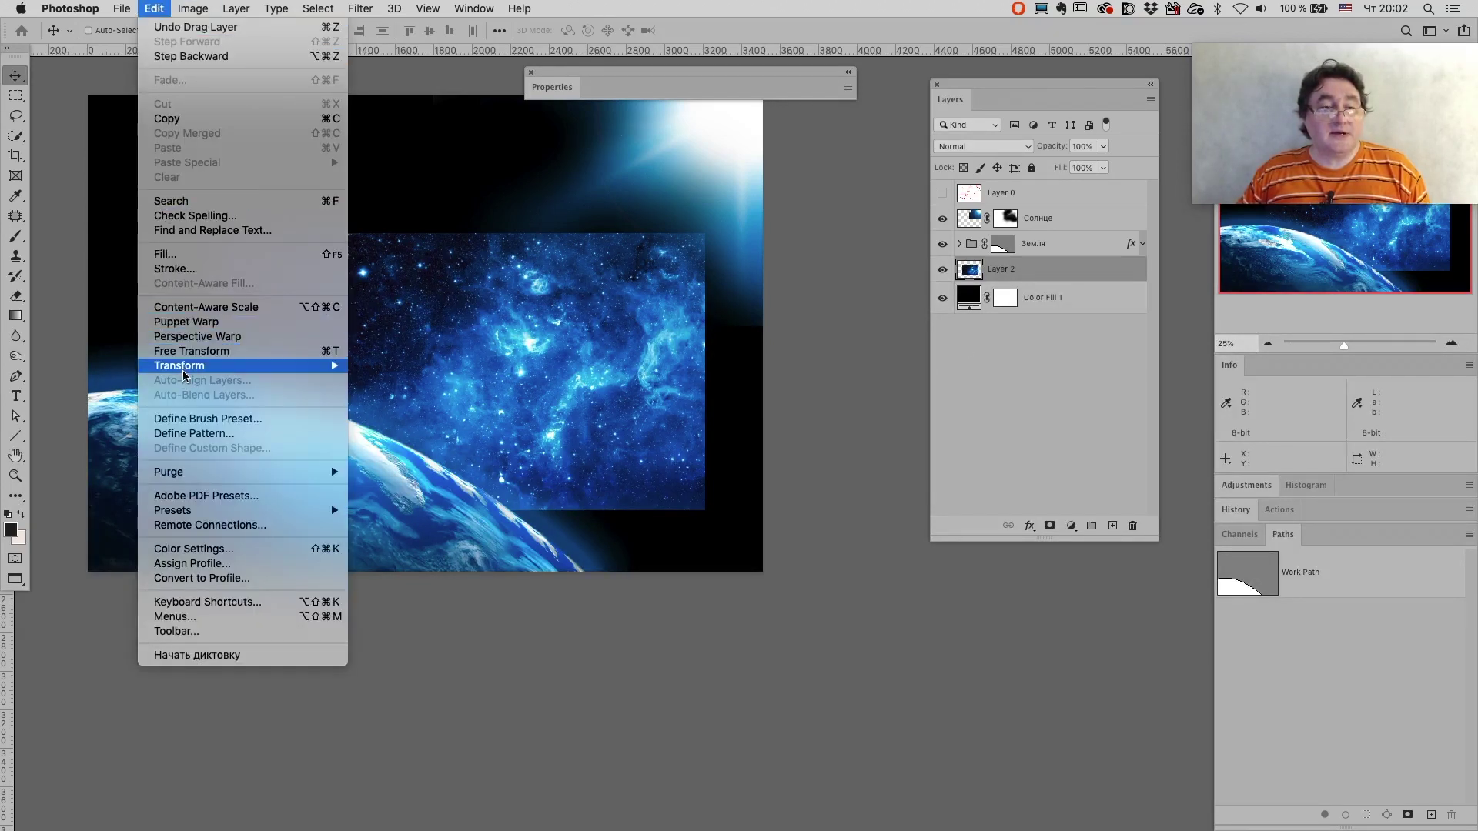
{"action": "mouse_move", "coordinate": [178, 365]}
{"action": "left_click", "coordinate": [432, 584]}
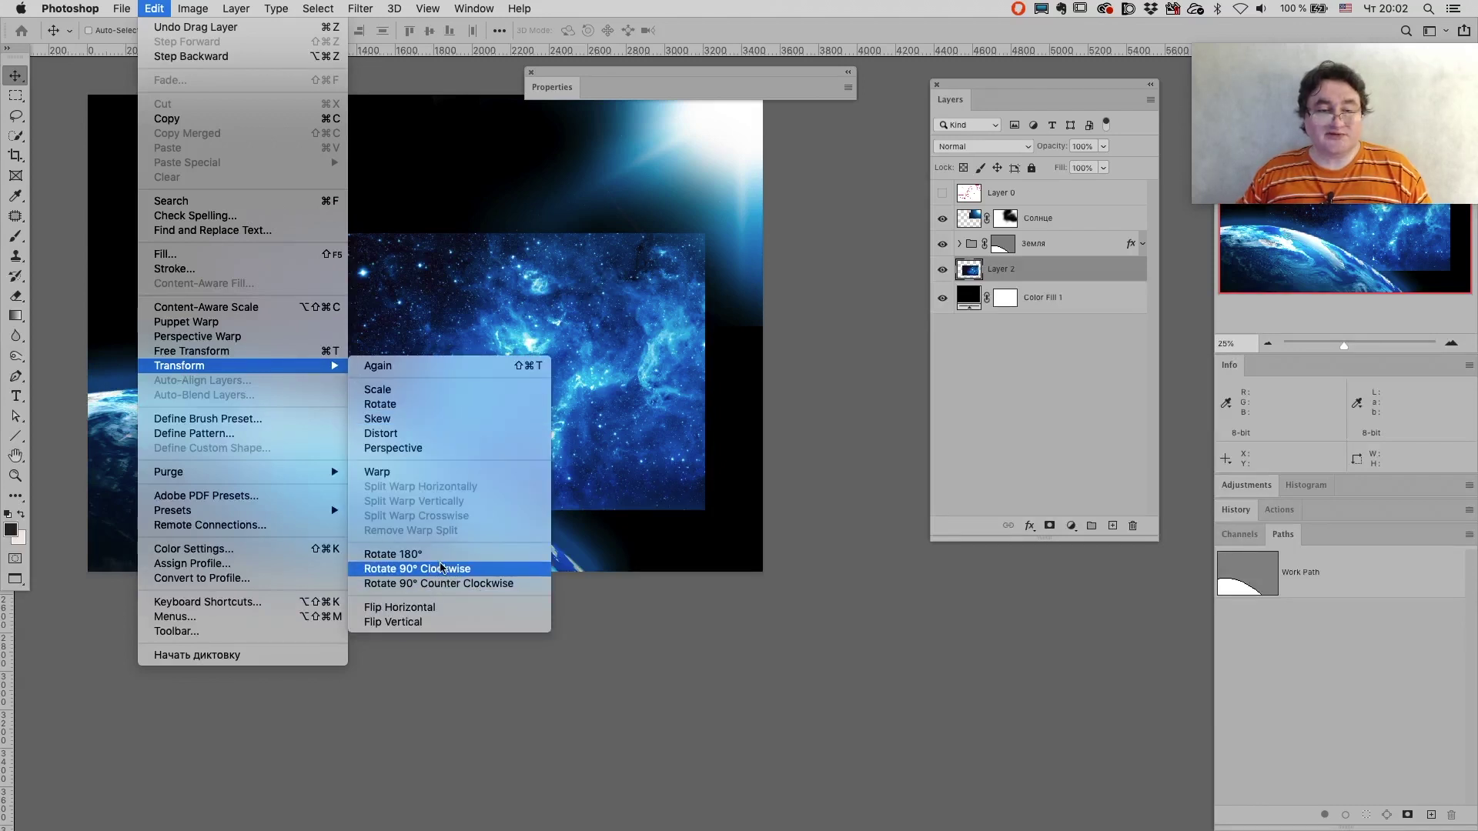
{"action": "left_click", "coordinate": [445, 607]}
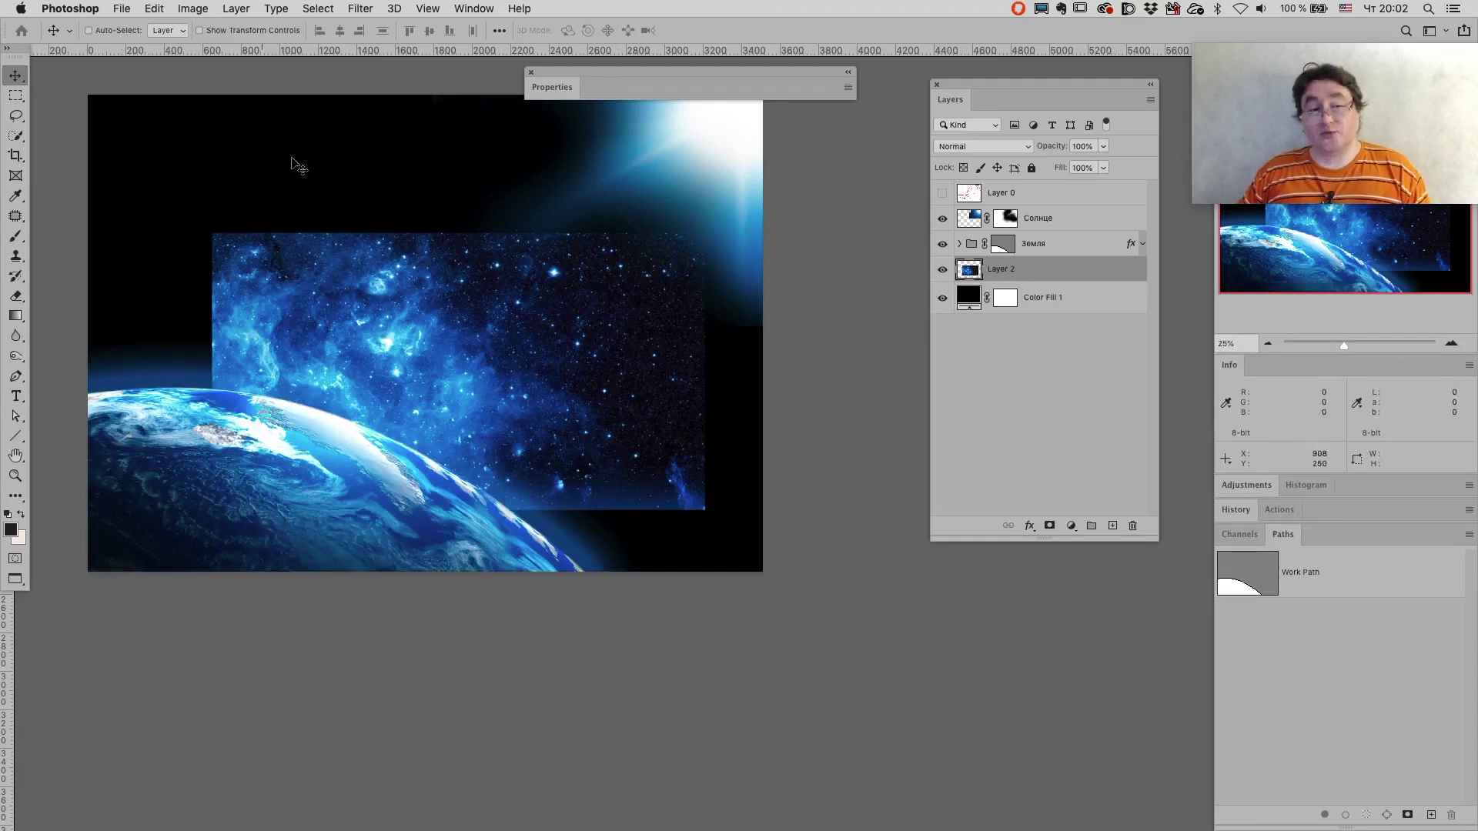
{"action": "left_click", "coordinate": [194, 8]}
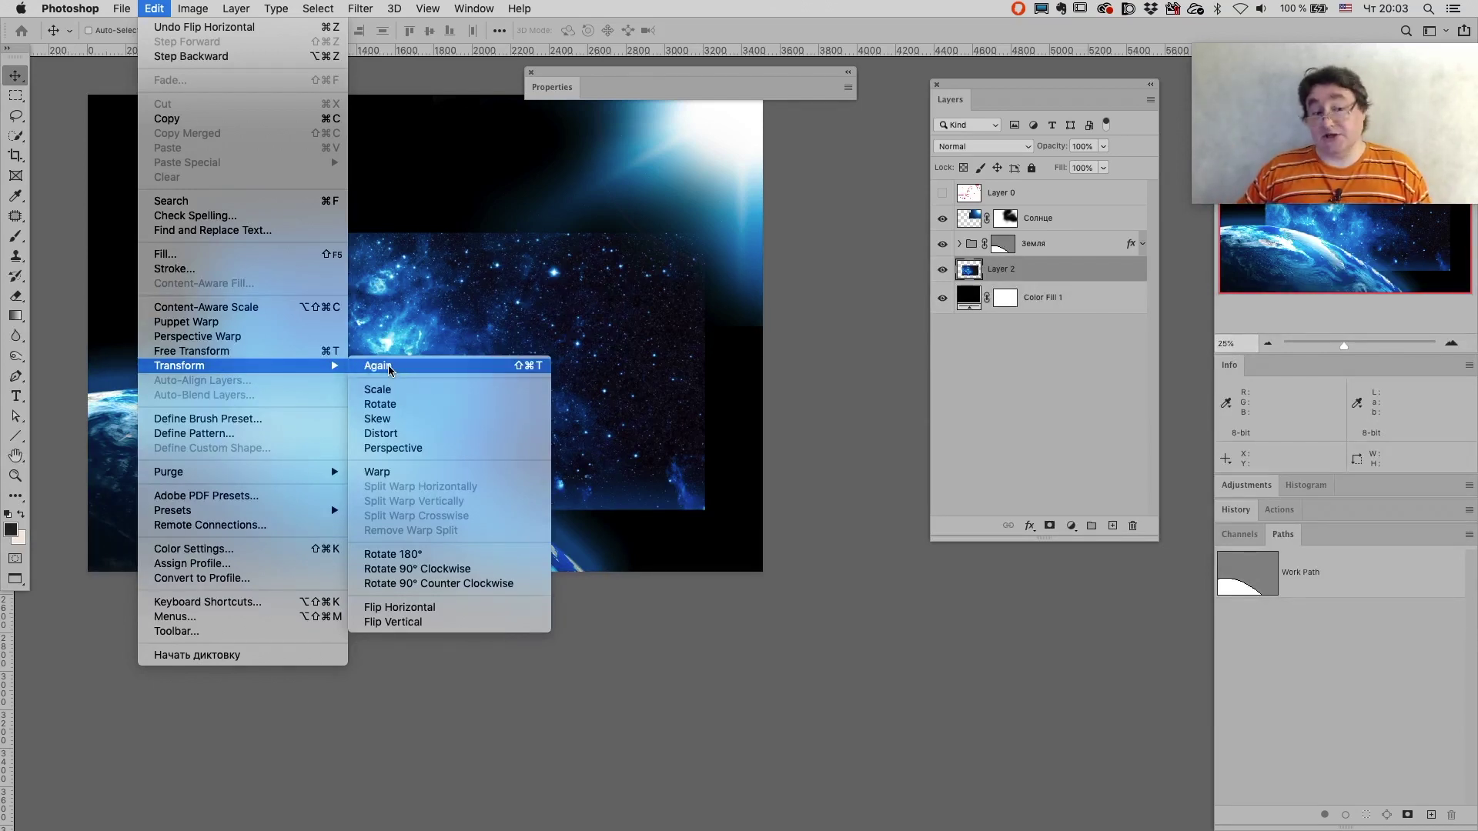
Scale the nebula layer from the top-left to fill the canvas and fade it to about 52% opacity.
{"action": "left_click", "coordinate": [324, 353]}
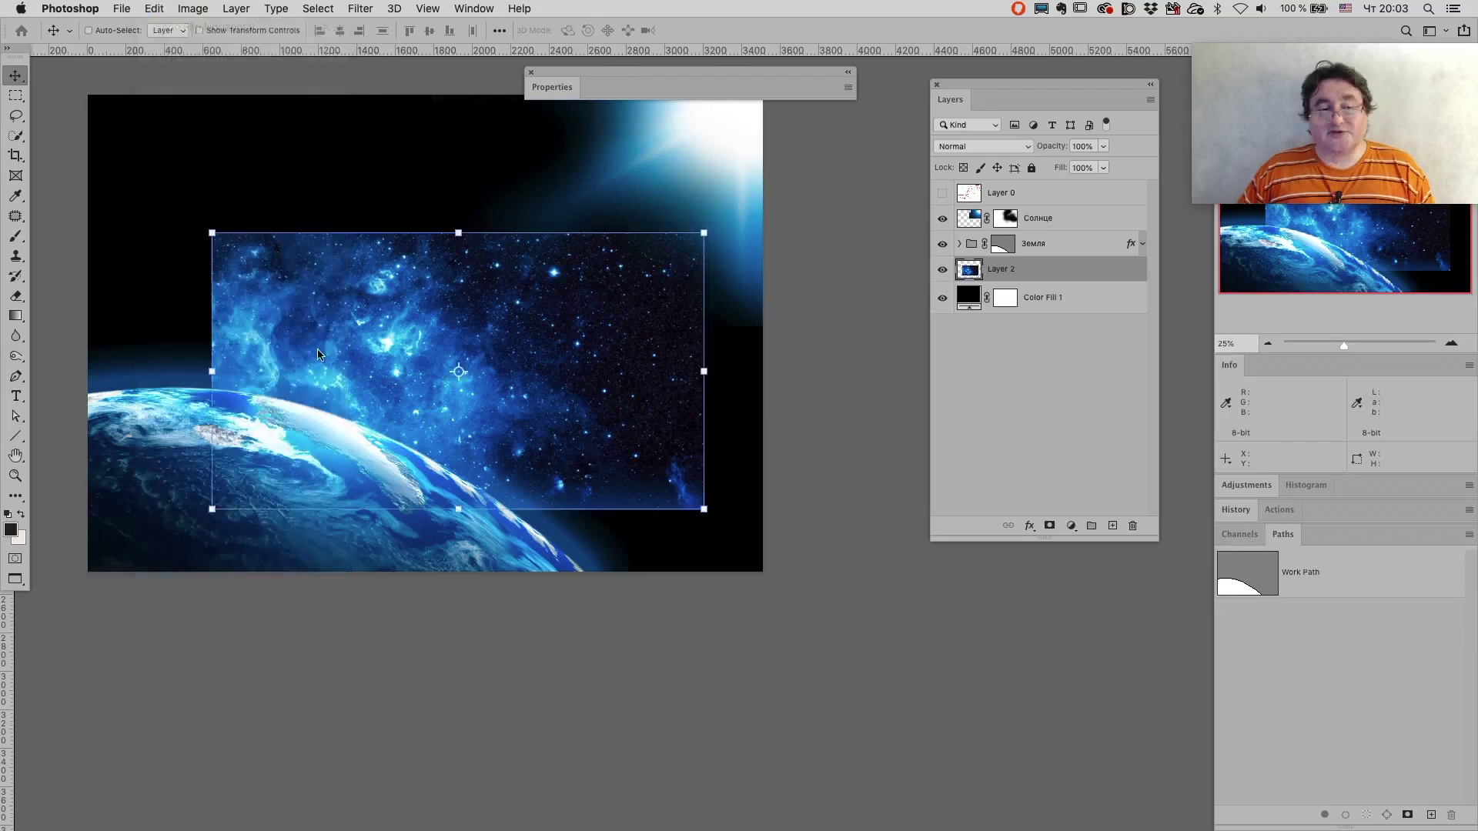
{"action": "left_click_drag", "start_coordinate": [230, 256], "coordinate": [140, 156]}
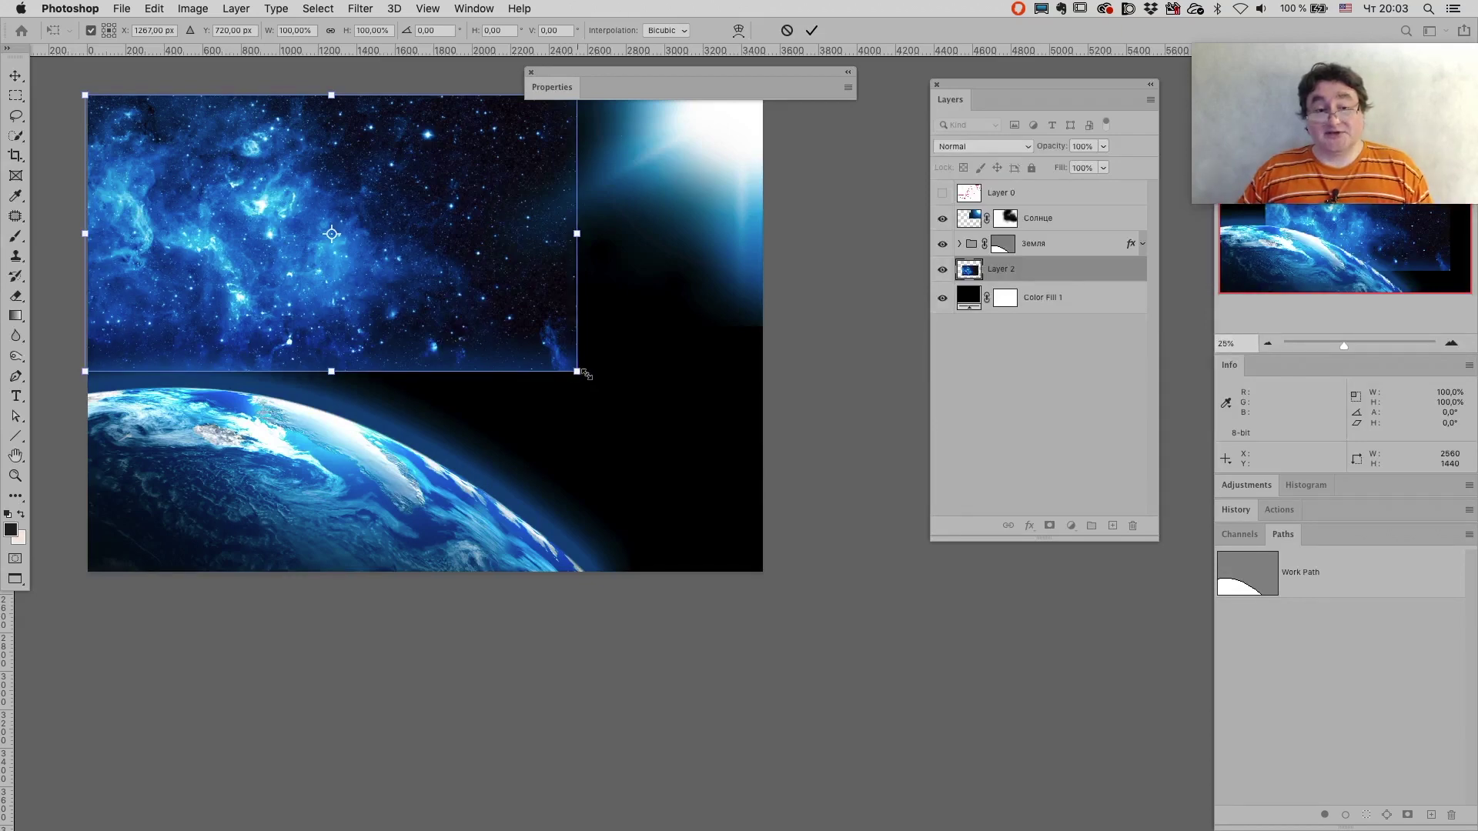
{"action": "left_click_drag", "start_coordinate": [578, 372], "coordinate": [920, 600]}
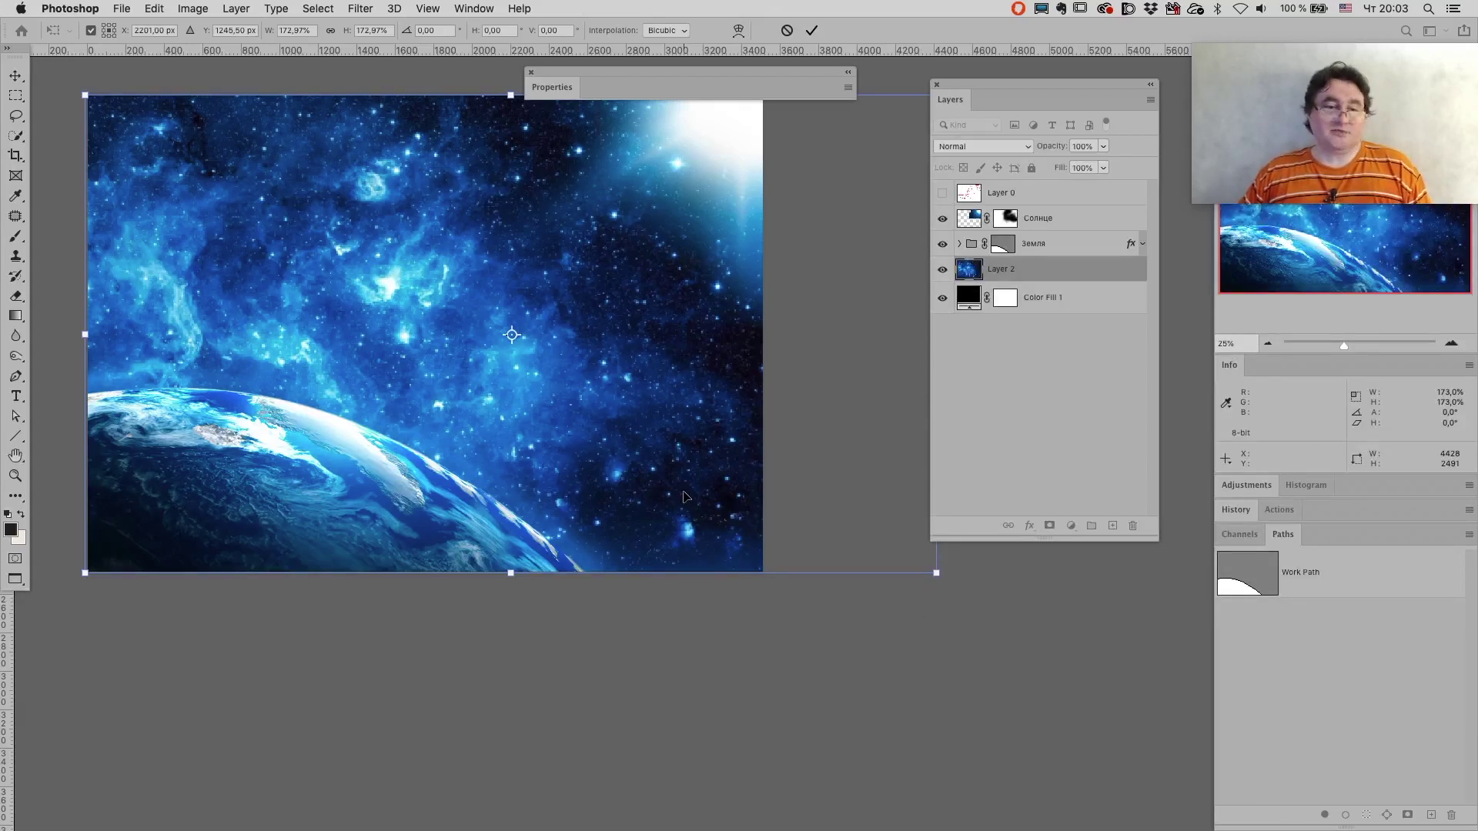
{"action": "key", "text": "Return"}
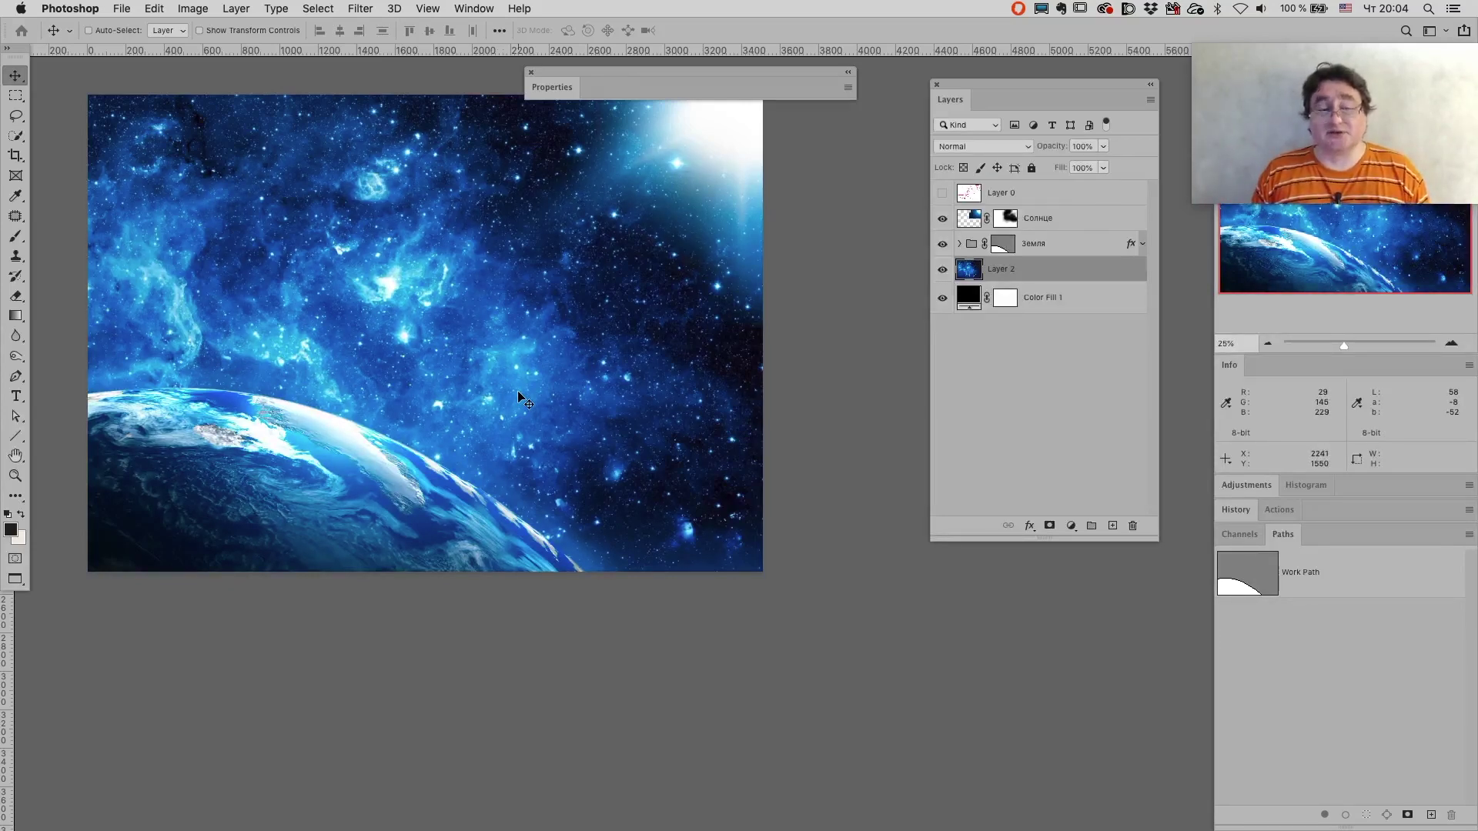
{"action": "left_click", "coordinate": [1101, 148]}
{"action": "left_click_drag", "start_coordinate": [1083, 164], "coordinate": [1068, 165]}
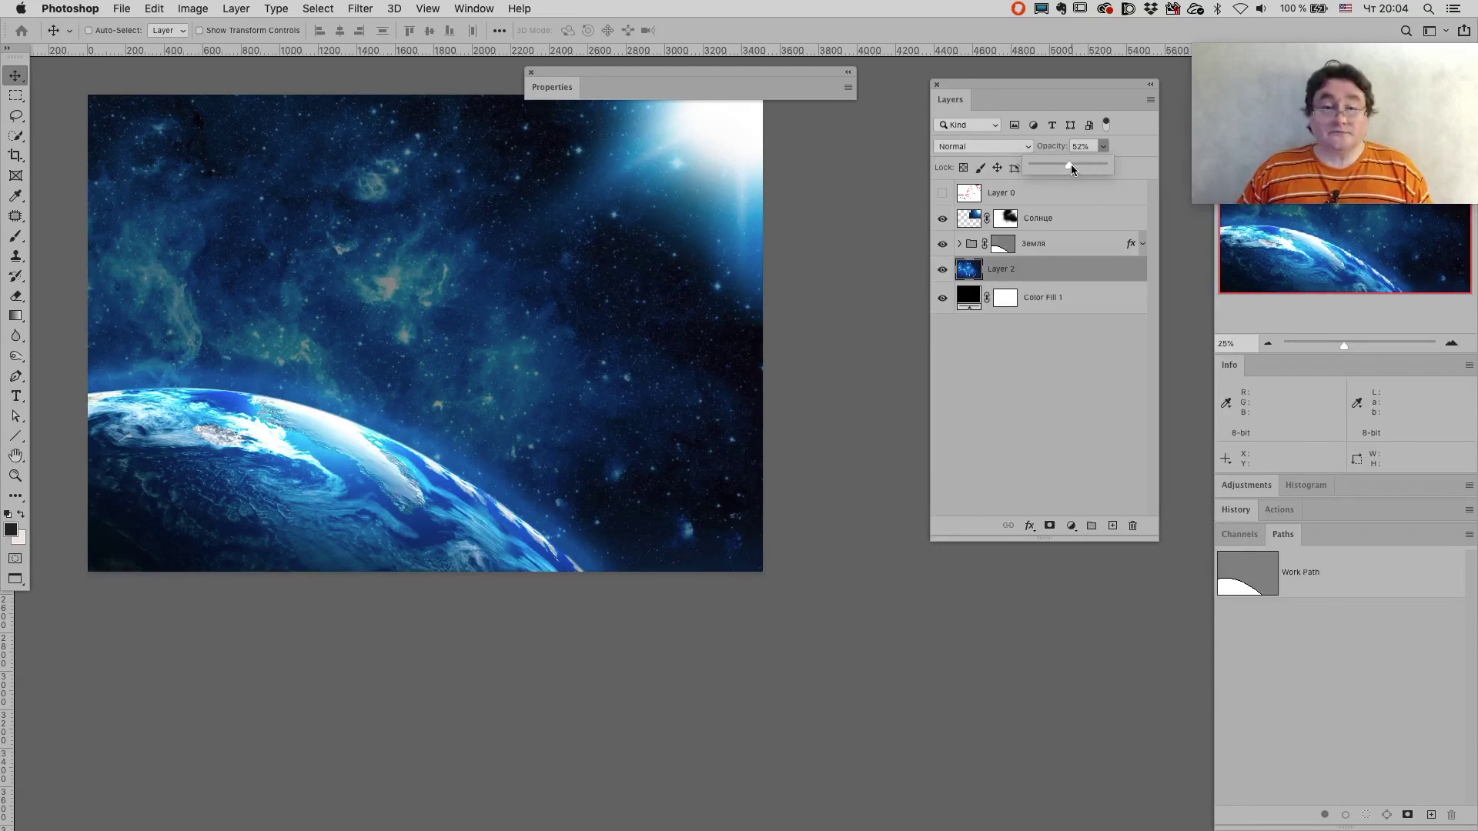
Raise Layer 2's opacity from 52% to 100%, then select the Земля group.
{"action": "left_click_drag", "start_coordinate": [1070, 164], "coordinate": [1143, 169]}
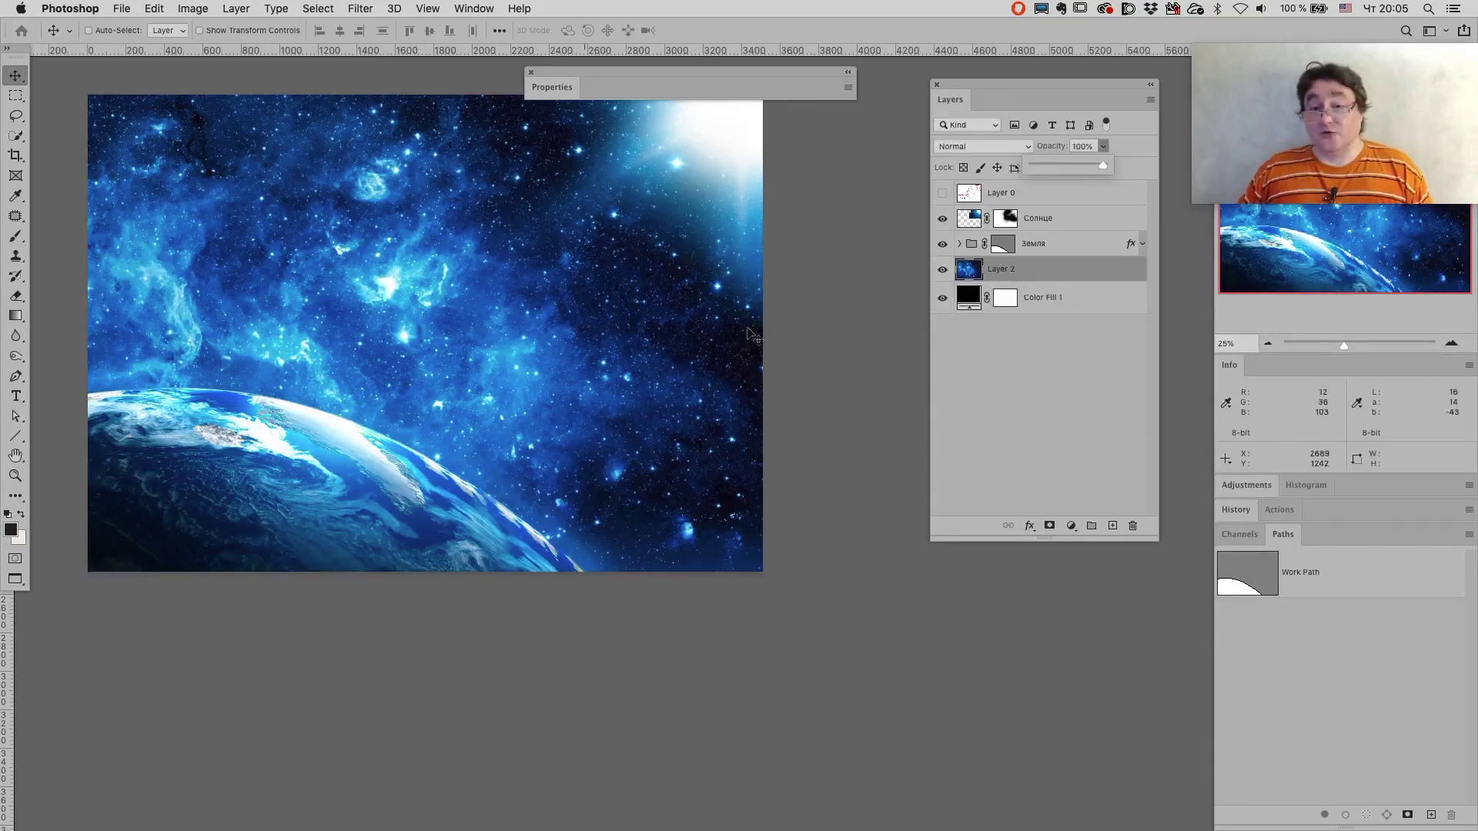
{"action": "left_click", "coordinate": [1072, 248]}
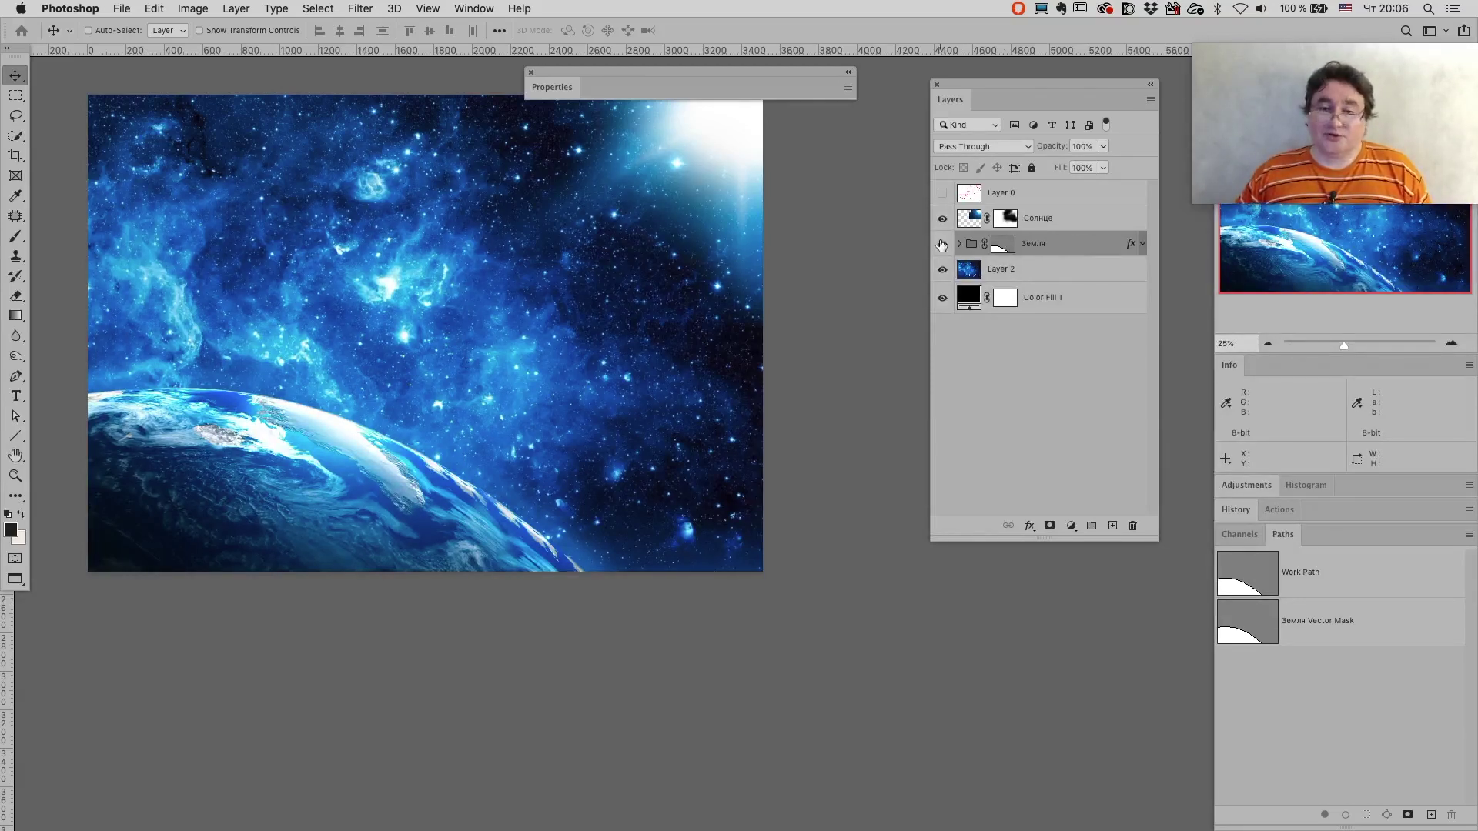
Hide the Земля and Солнце layers and select the nebula Layer 2.
{"action": "left_click", "coordinate": [943, 233]}
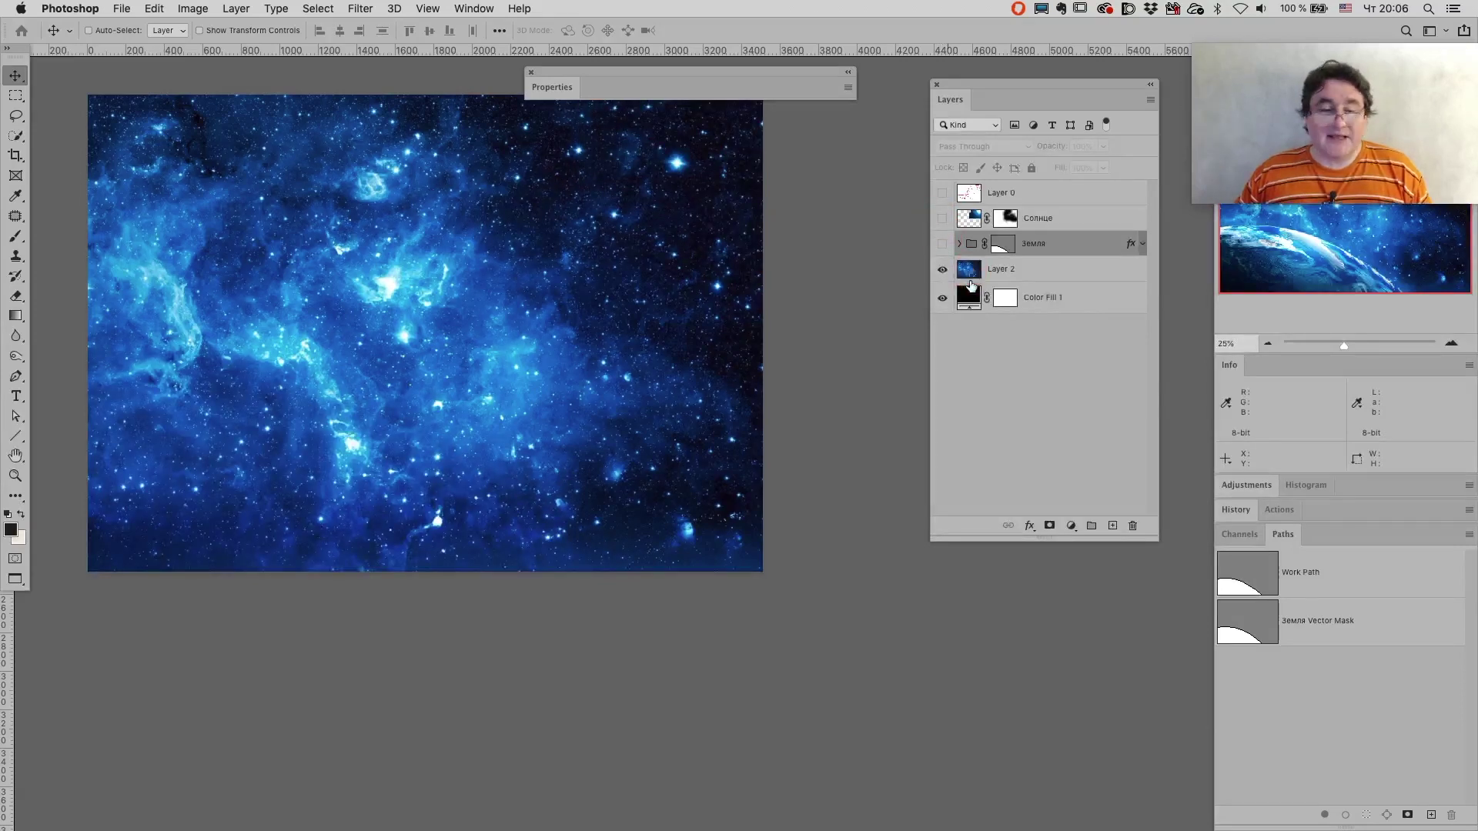
{"action": "left_click", "coordinate": [408, 303], "text": "ctrl"}
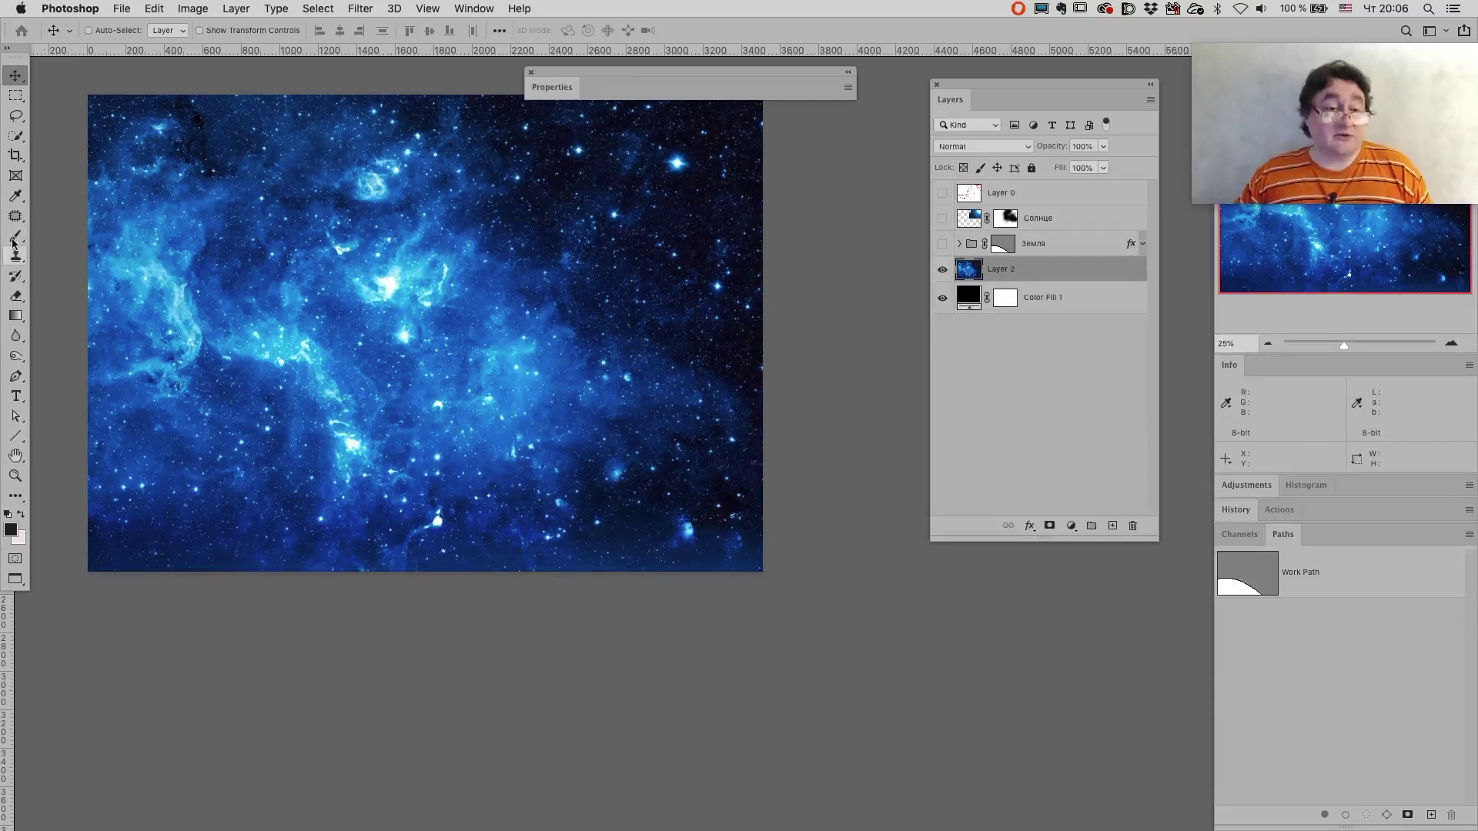
{"action": "left_click", "coordinate": [14, 198]}
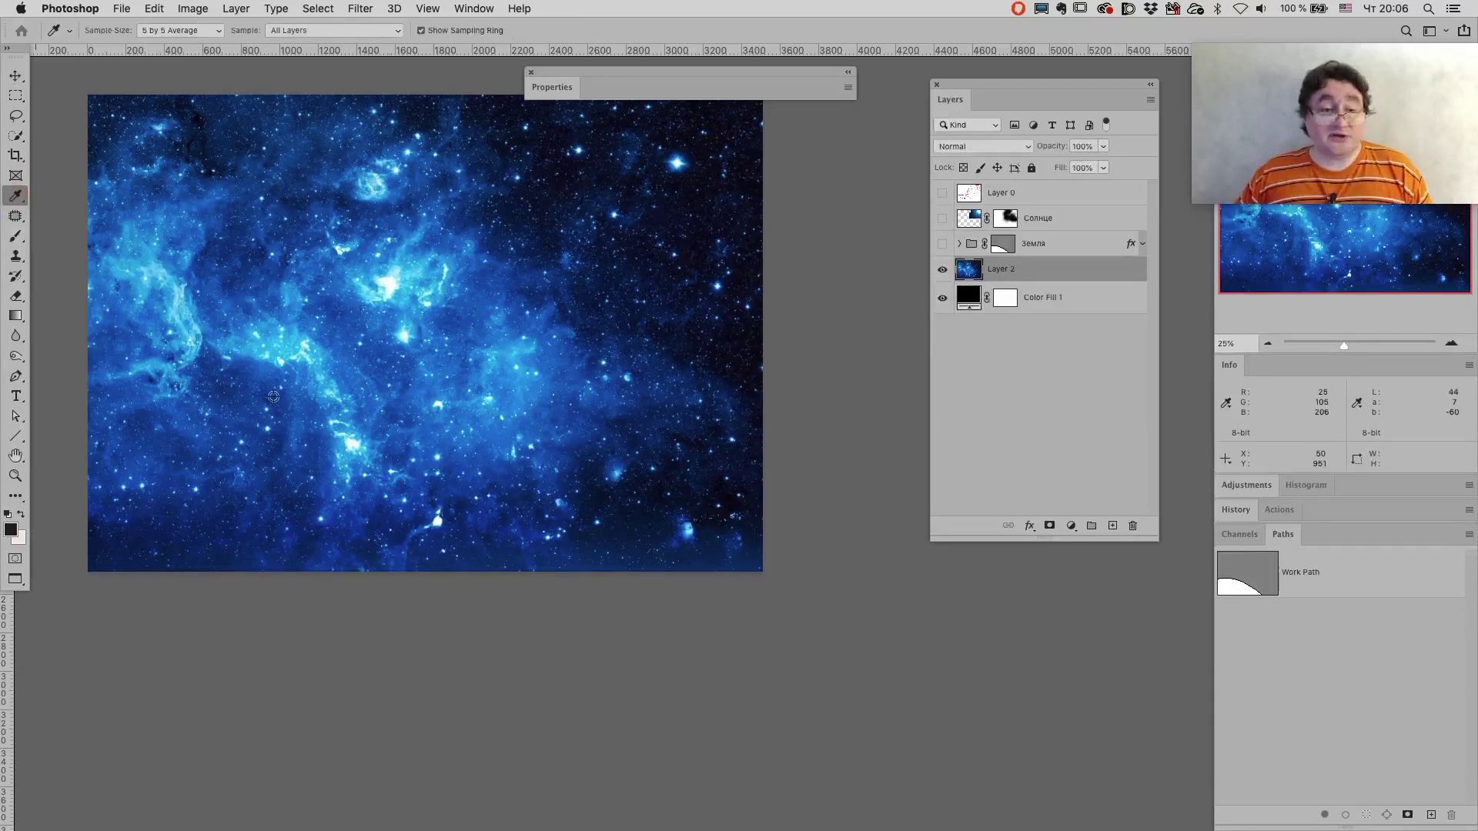
Sample a light blue from the nebula as the foreground colour.
{"action": "left_click", "coordinate": [274, 350]}
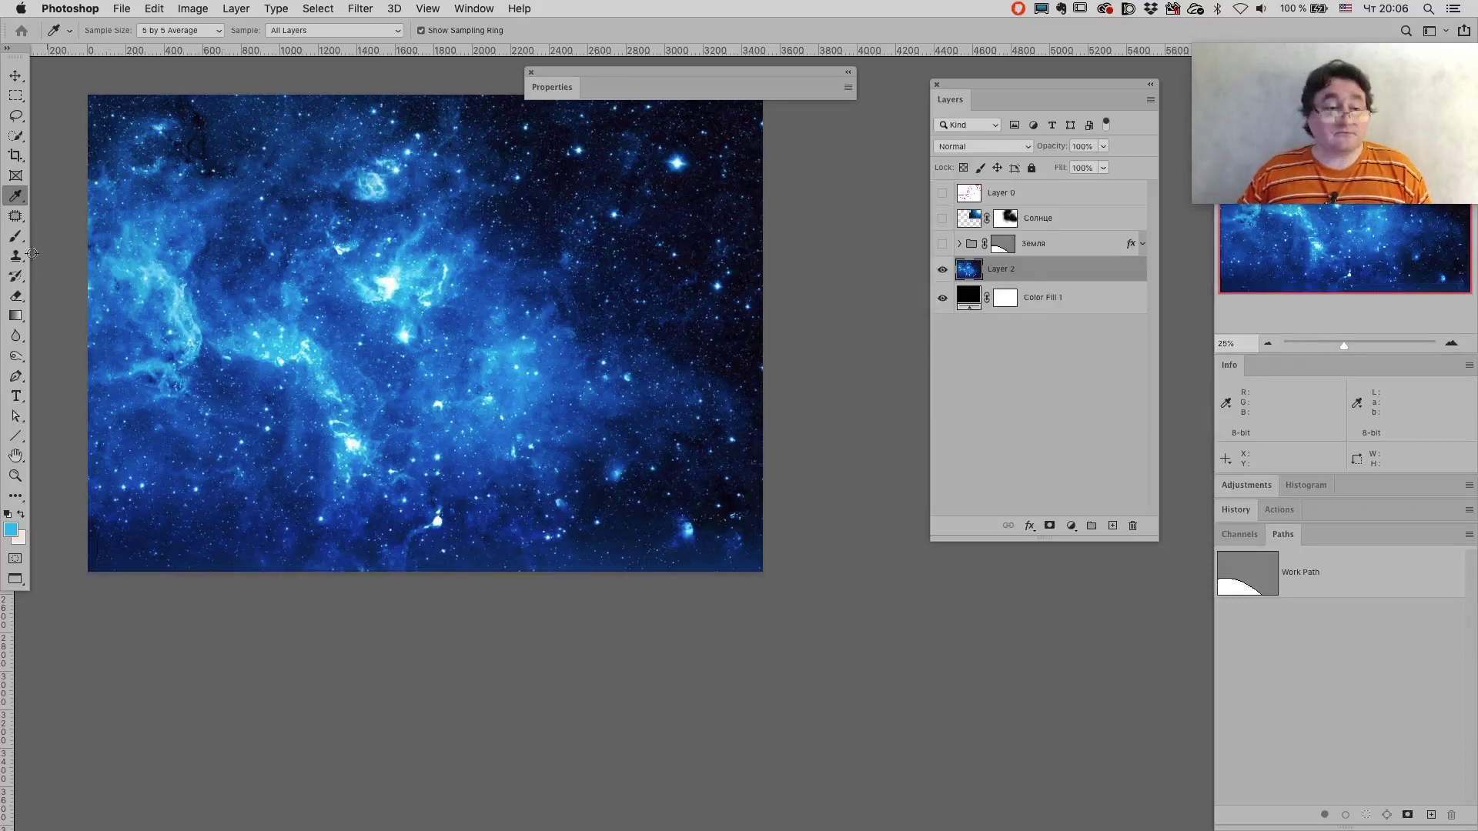
Set the Brush to Darken mode, 100% opacity and 250 px size.
{"action": "left_click", "coordinate": [15, 237]}
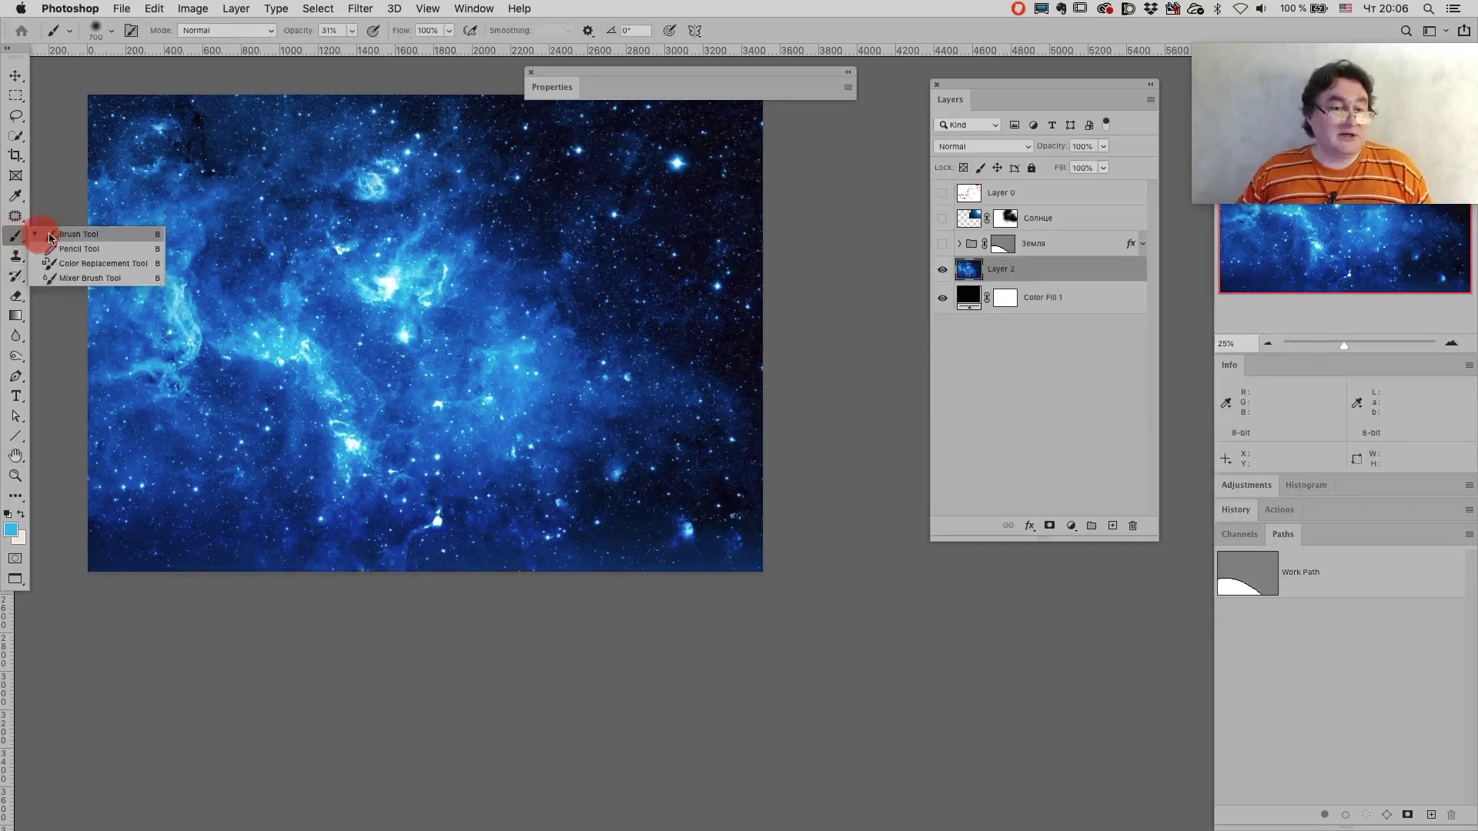
{"action": "left_click", "coordinate": [69, 233]}
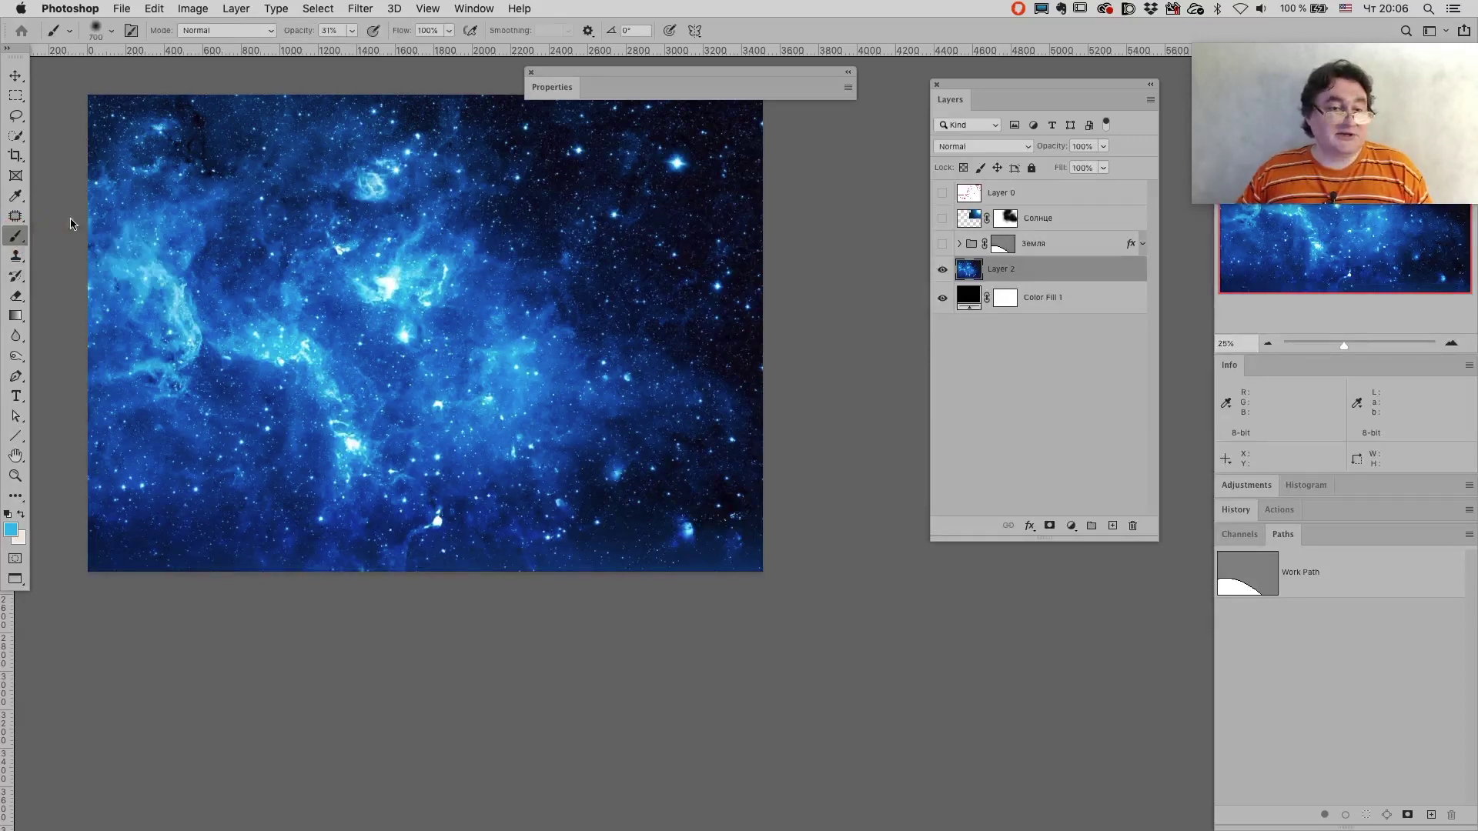
{"action": "left_click", "coordinate": [233, 28]}
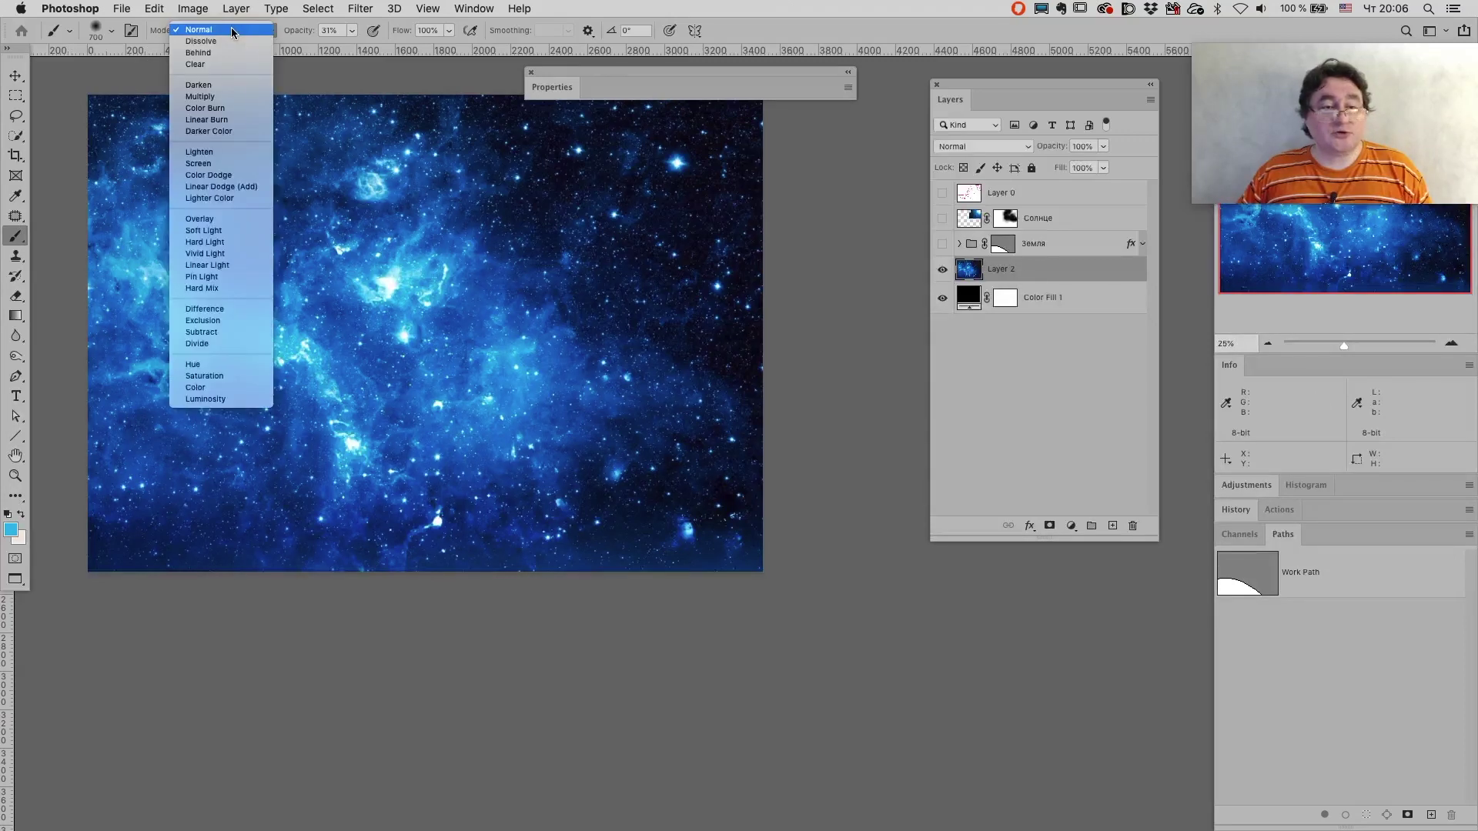
{"action": "left_click", "coordinate": [219, 85]}
{"action": "left_click", "coordinate": [352, 30]}
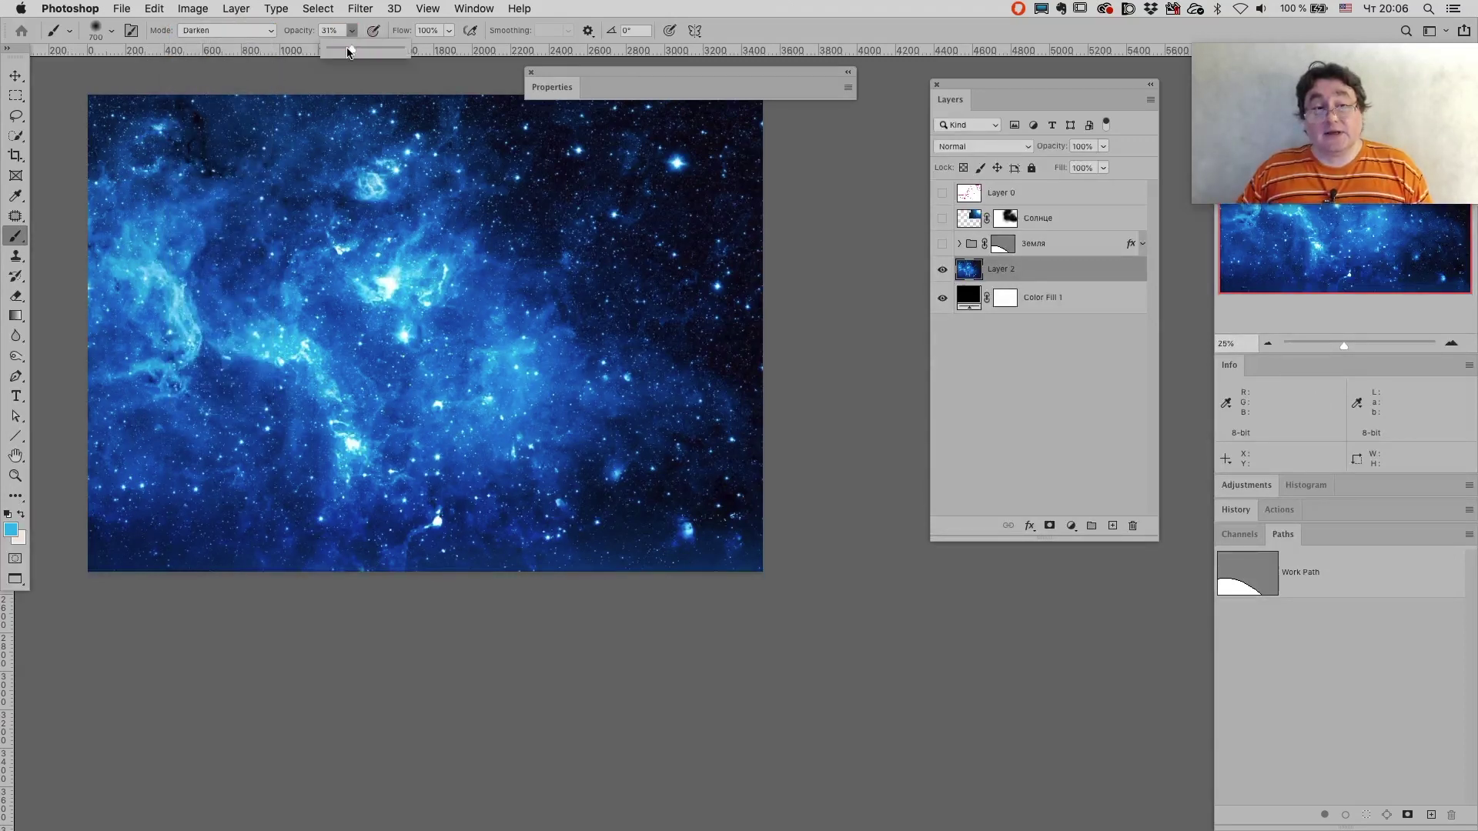
{"action": "left_click_drag", "start_coordinate": [350, 48], "coordinate": [446, 45]}
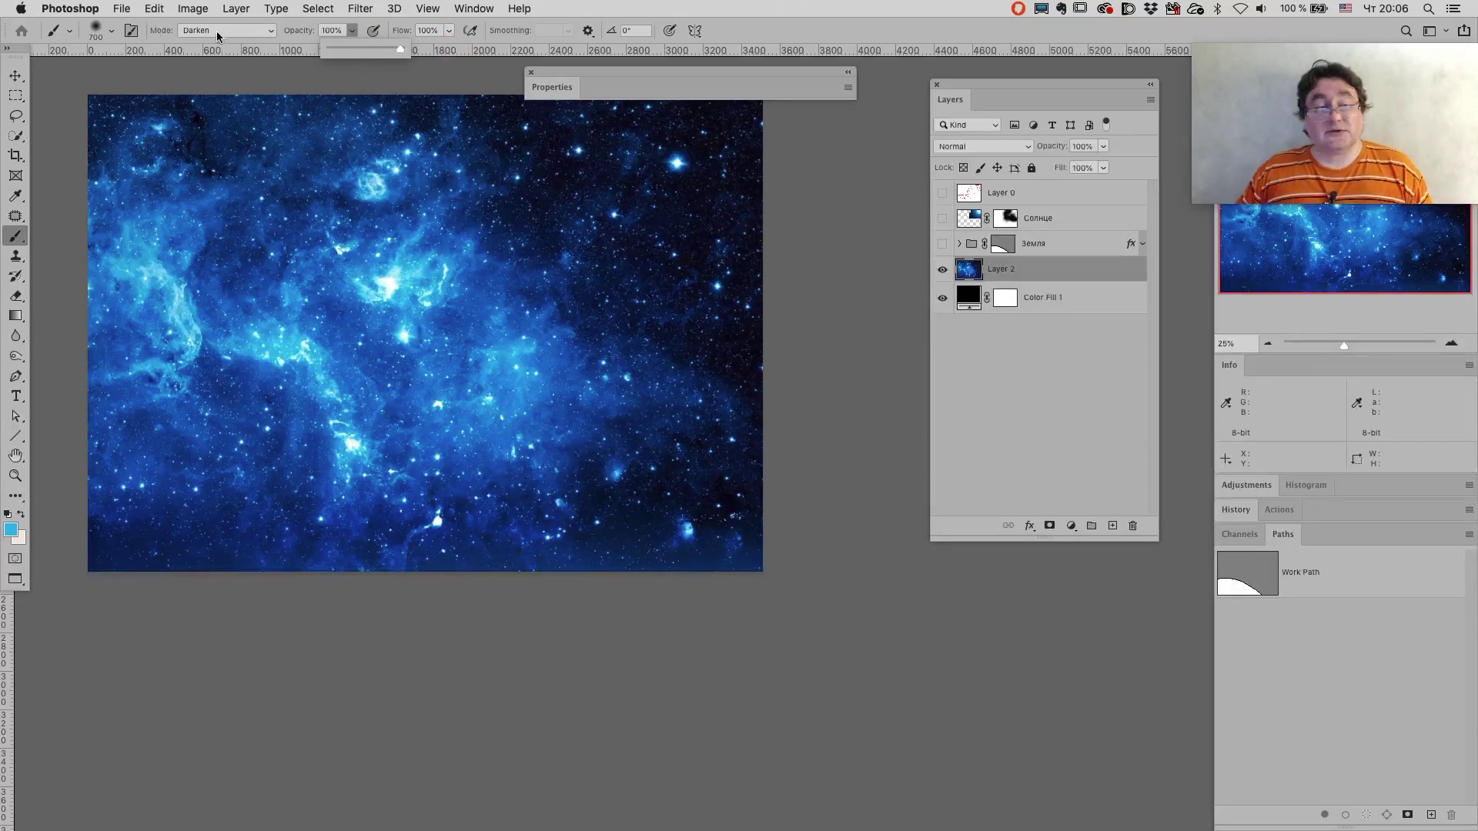
{"action": "left_click", "coordinate": [787, 34]}
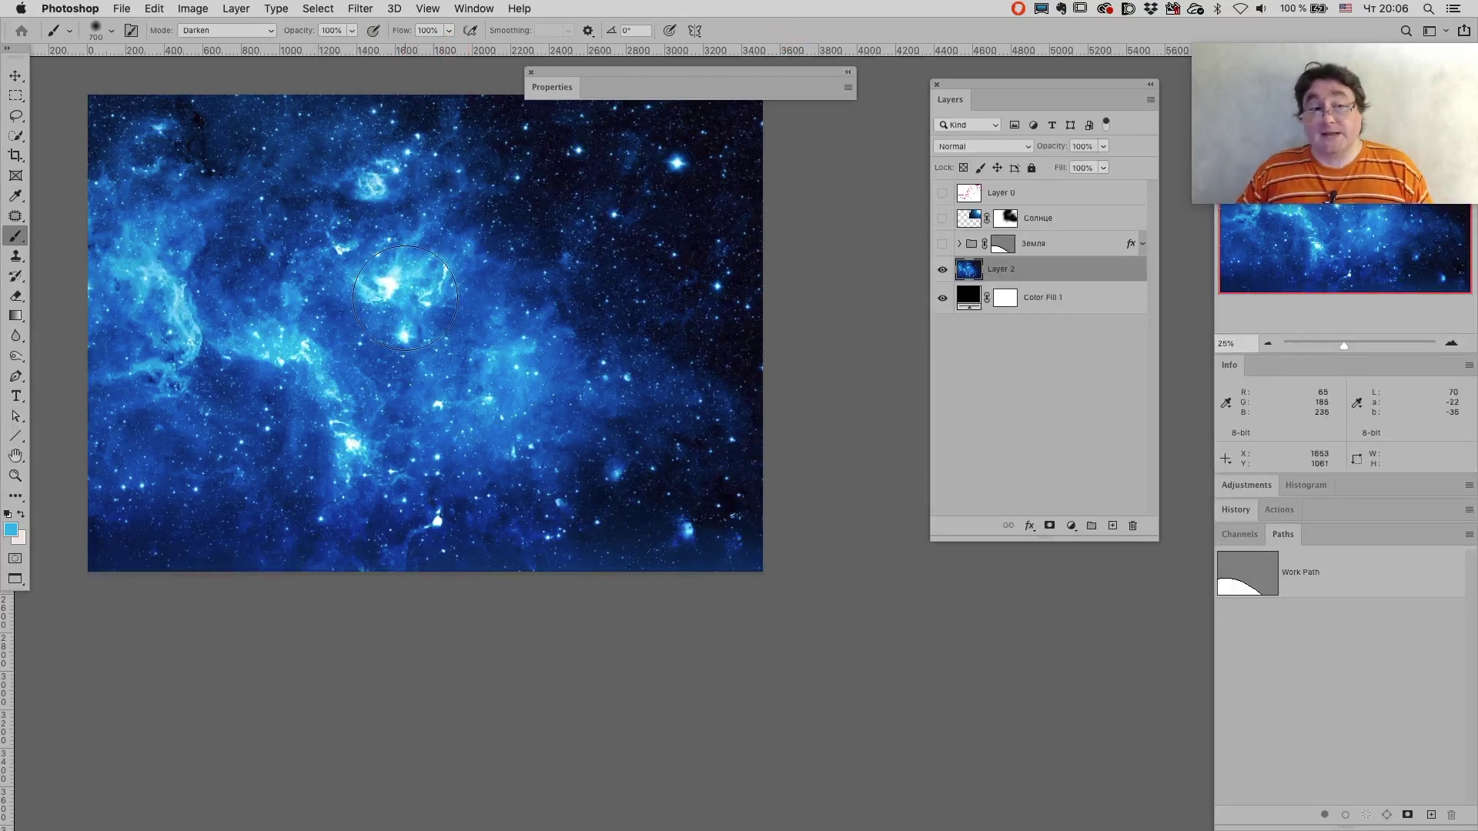
{"action": "key", "text": "bracketleft"}
{"action": "key", "text": "bracketleft"}
{"action": "key", "text": "bracketleft"}
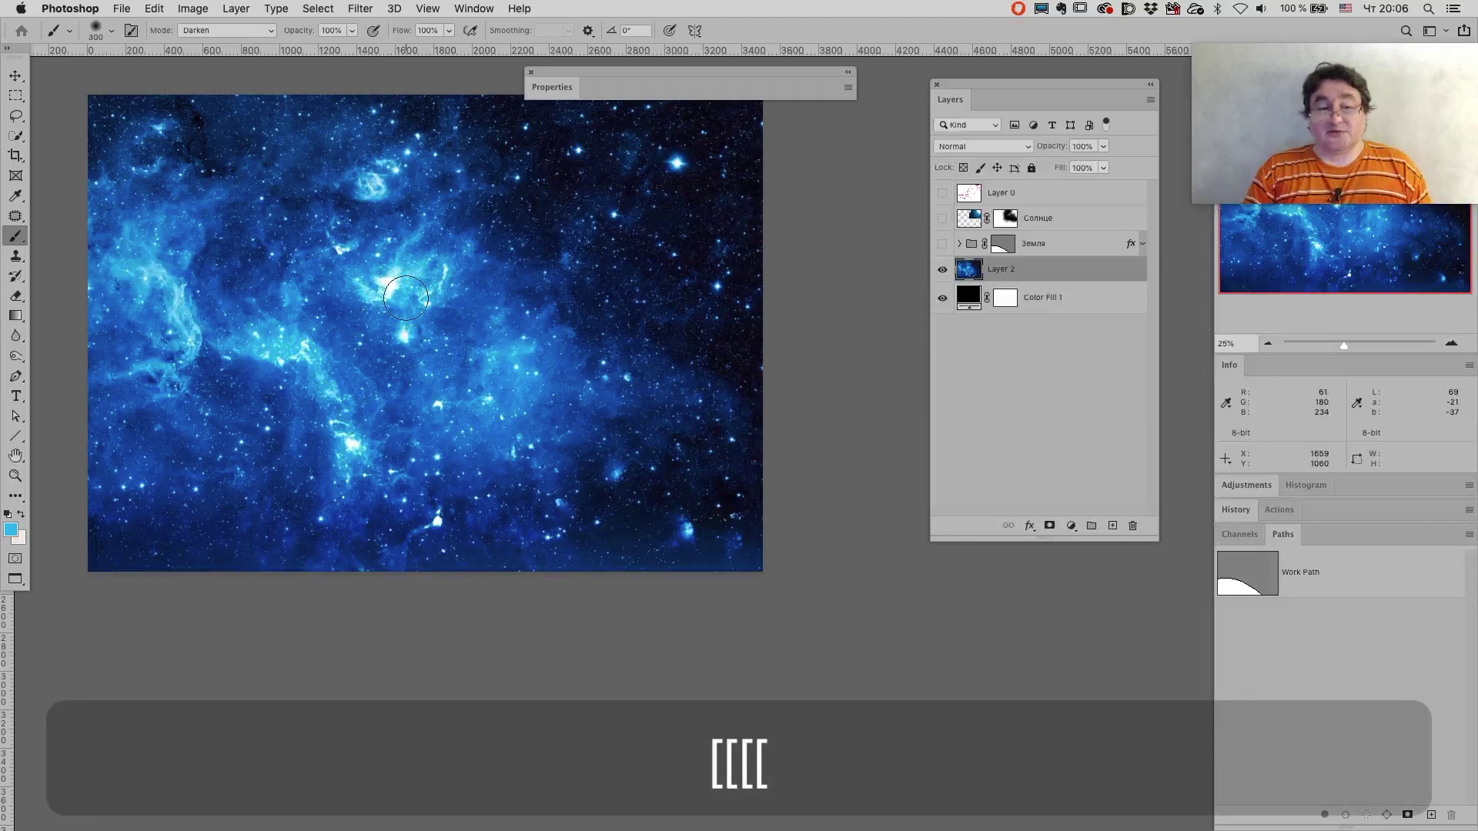
{"action": "key", "text": "bracketleft"}
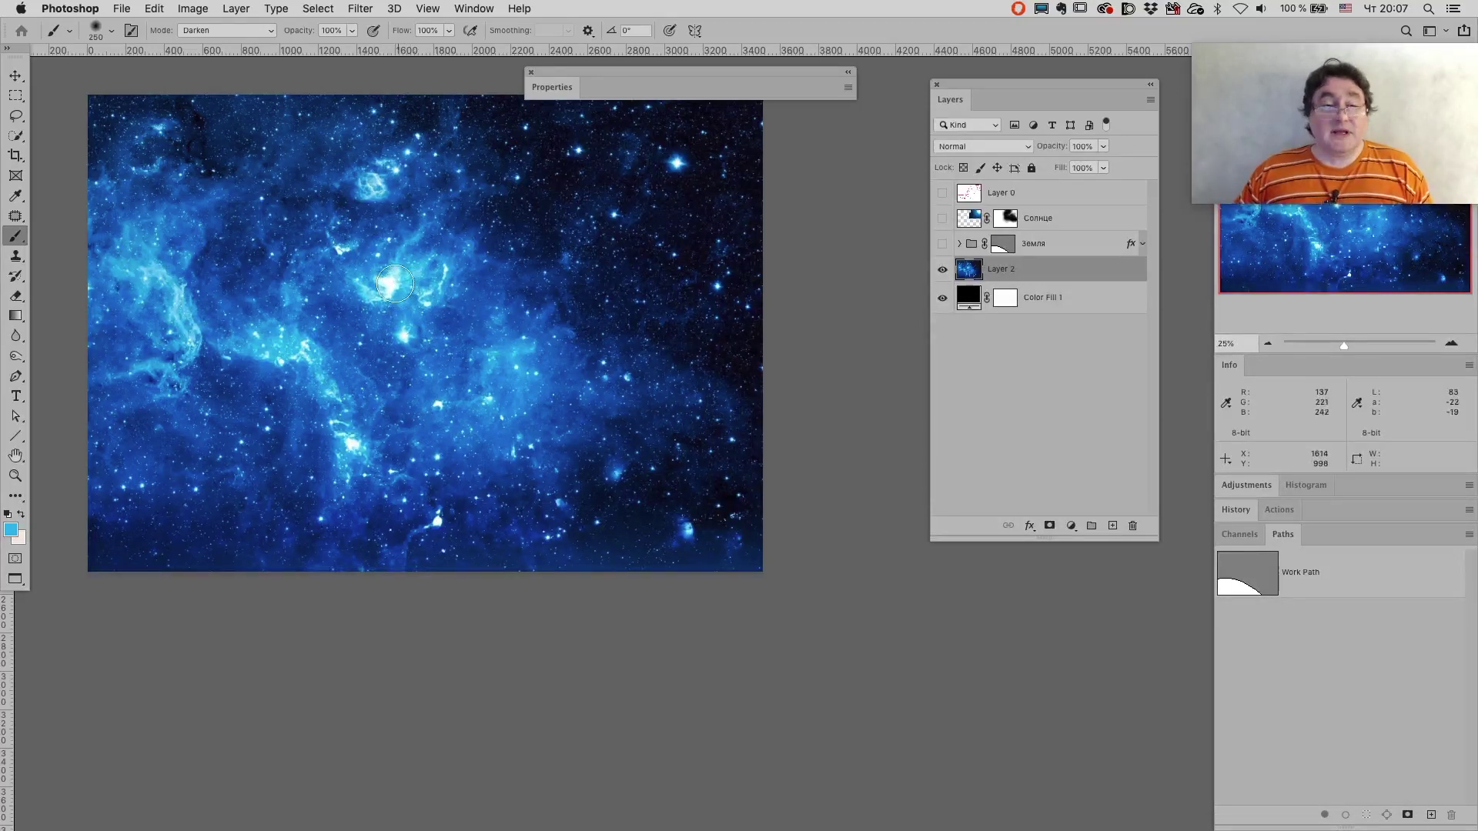
Test-paint the nebula core, undo it, then paint across the top-right sky.
{"action": "left_click", "coordinate": [386, 288]}
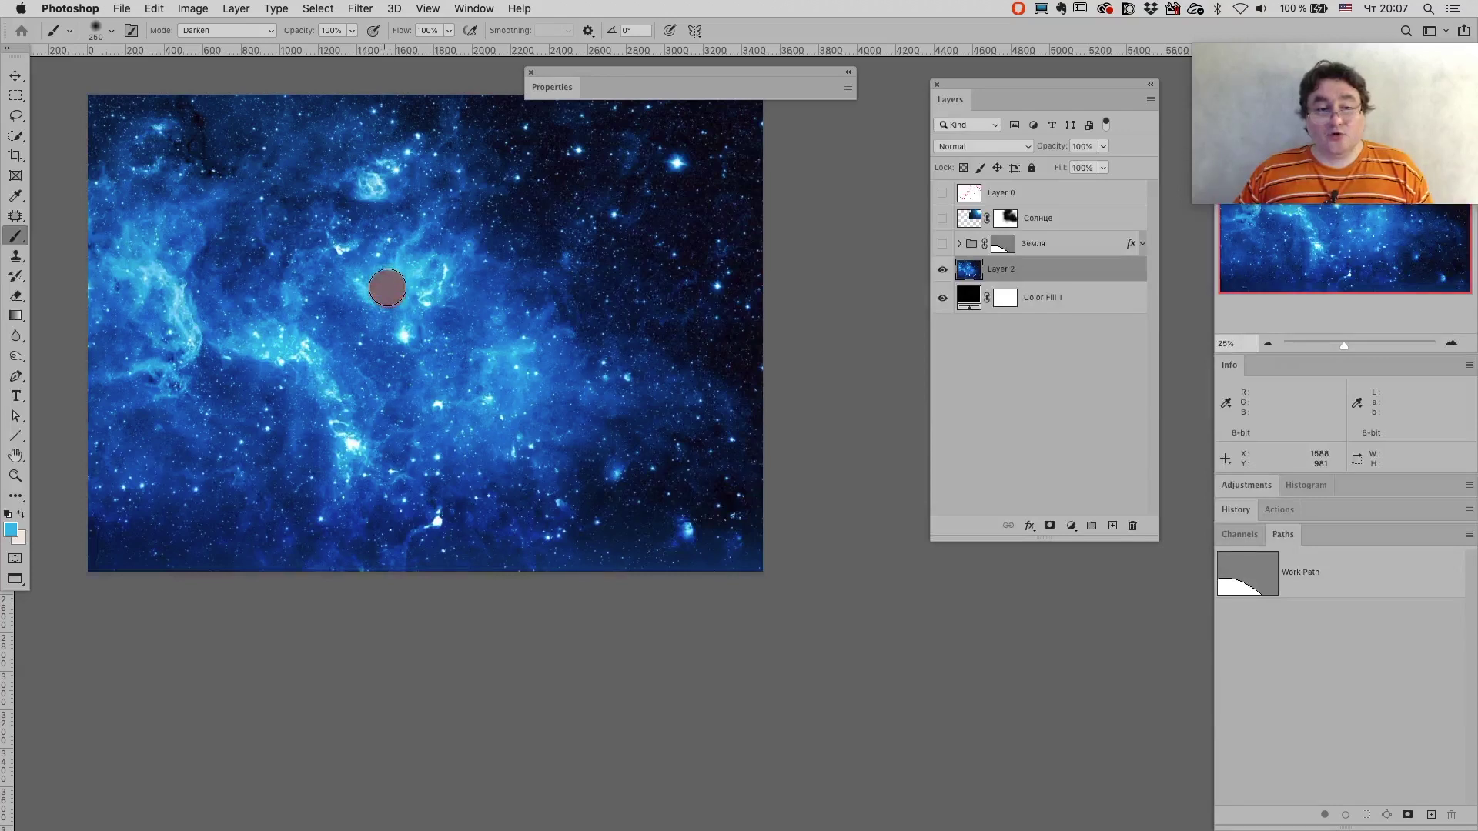
{"action": "left_click_drag", "start_coordinate": [390, 291], "coordinate": [393, 293]}
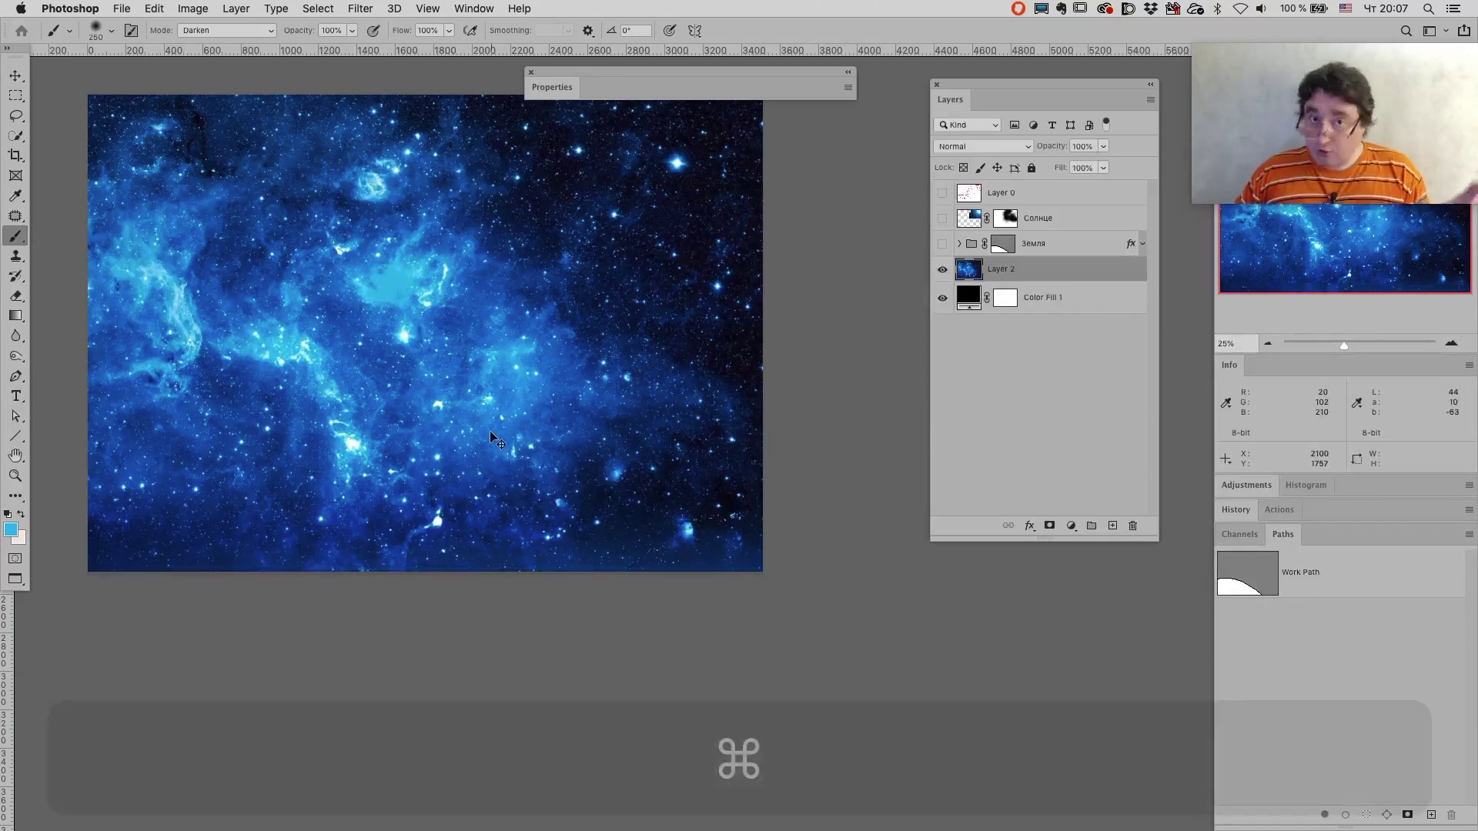
{"action": "key", "text": "super+z"}
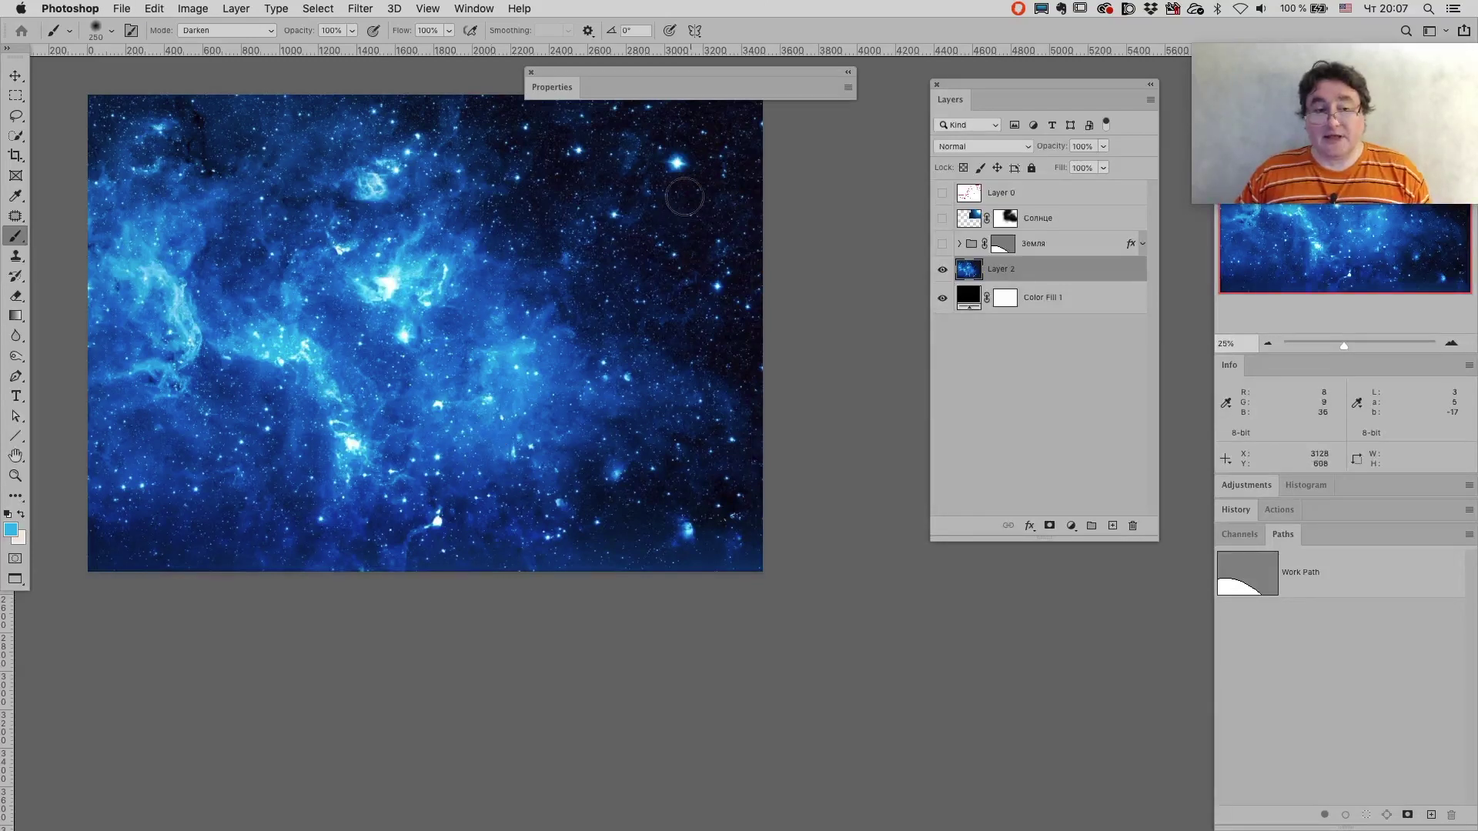
{"action": "left_click_drag", "start_coordinate": [671, 205], "coordinate": [678, 213]}
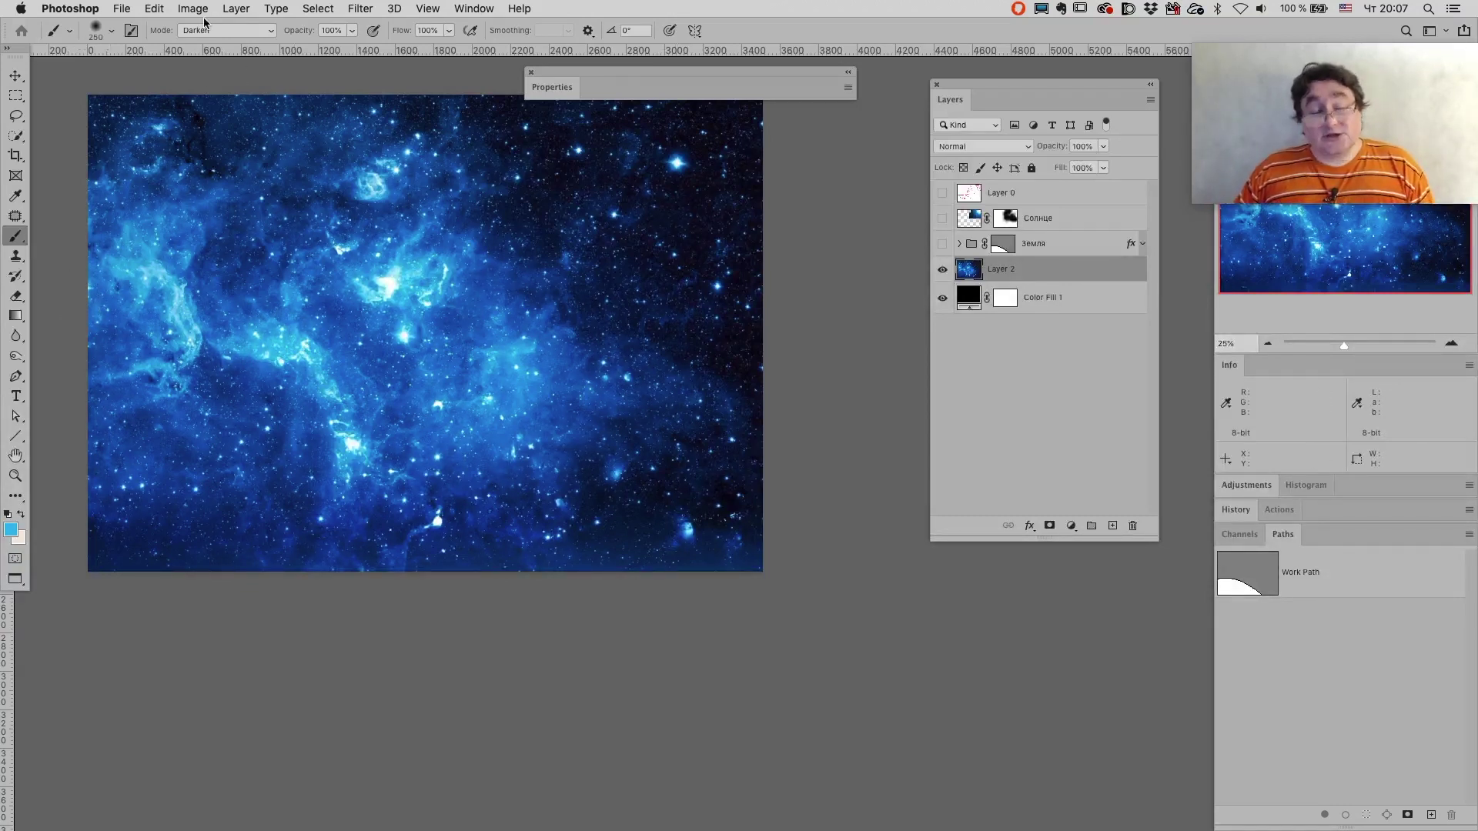
Lower the brush opacity to 34% and its size to 175 px.
{"action": "left_click", "coordinate": [352, 31]}
{"action": "left_click_drag", "start_coordinate": [334, 51], "coordinate": [306, 55]}
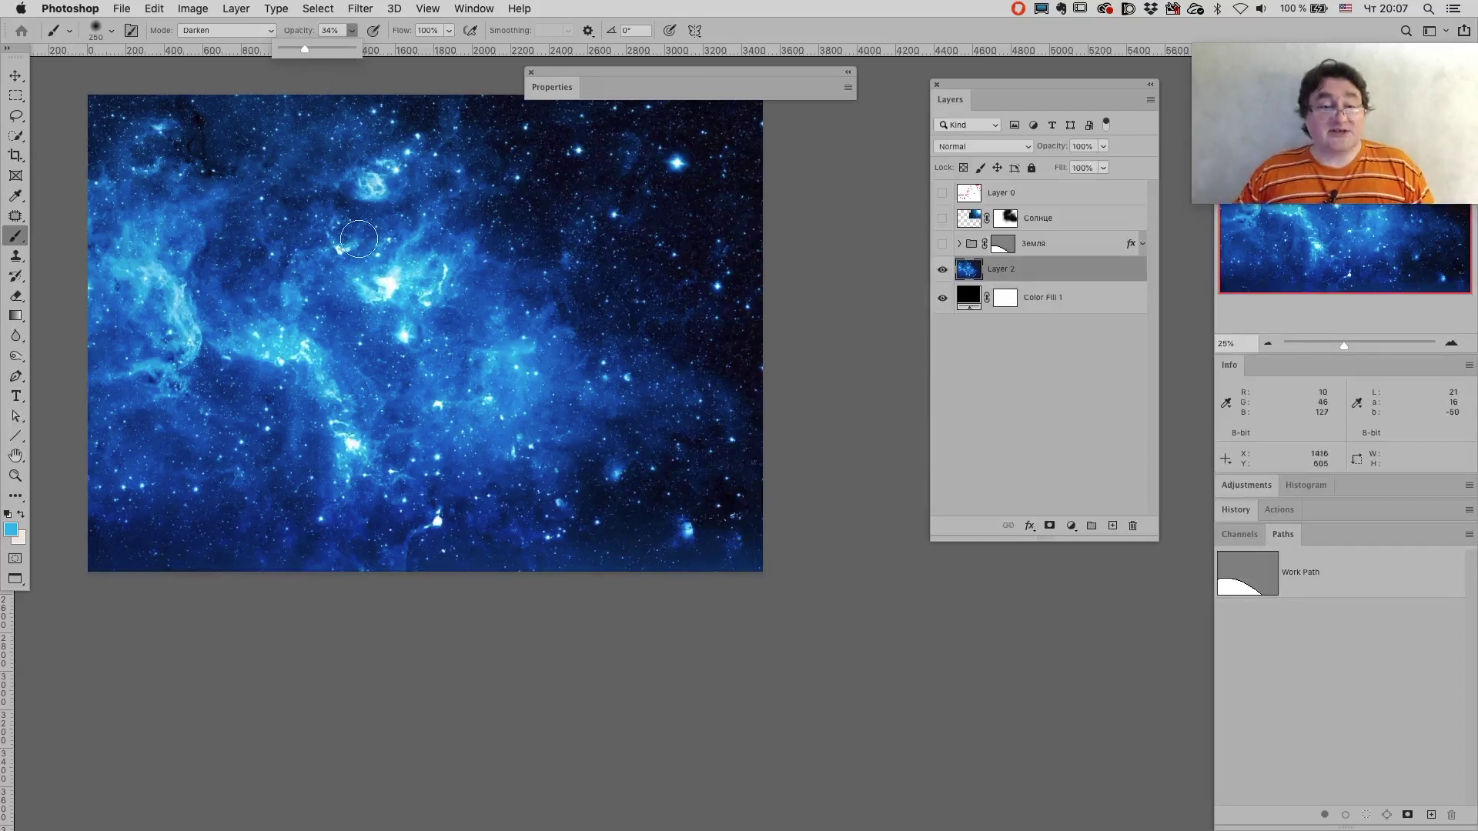
{"action": "key", "text": "bracketleft"}
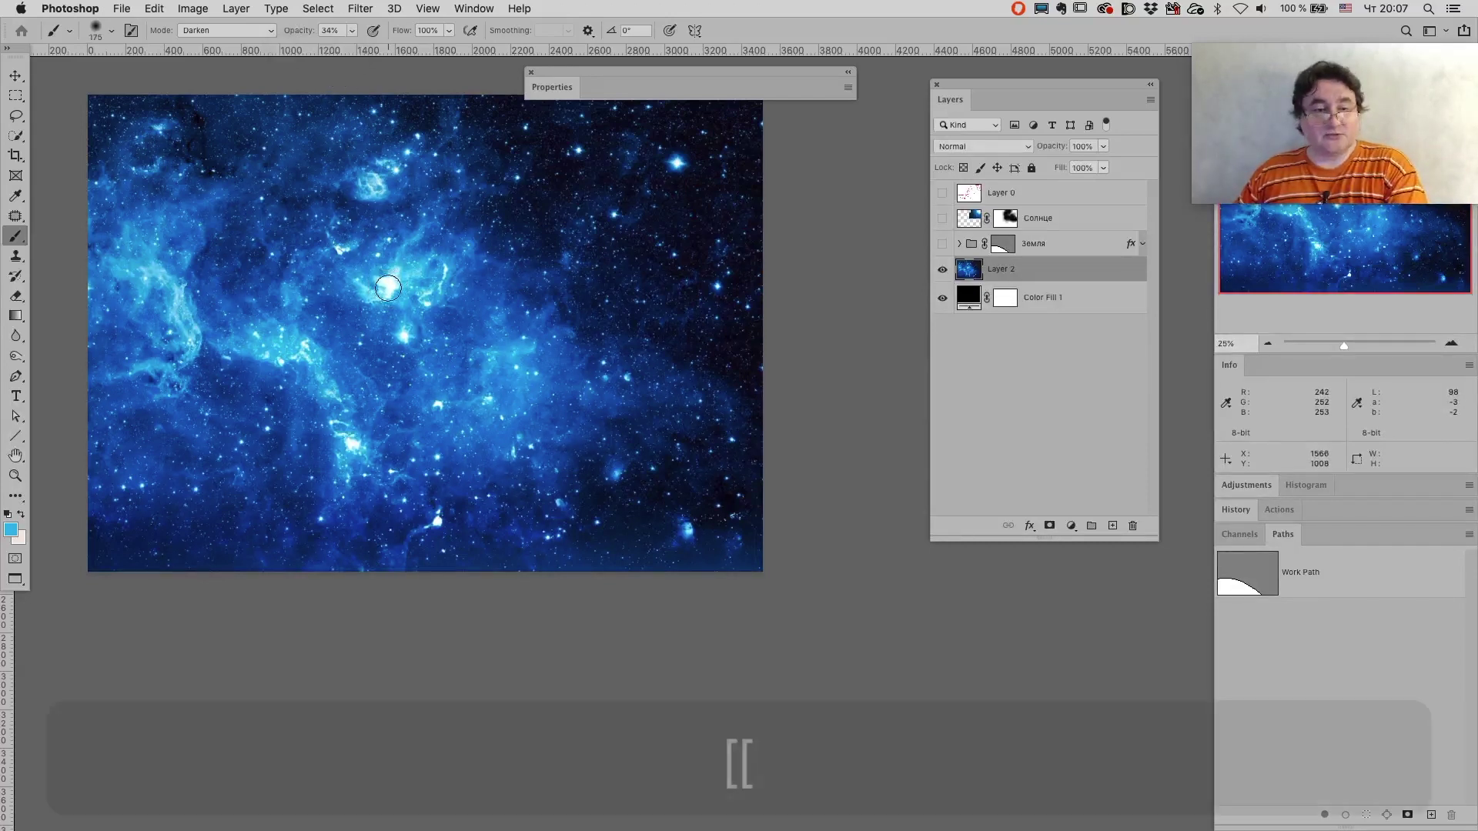
{"action": "key", "text": "bracketleft"}
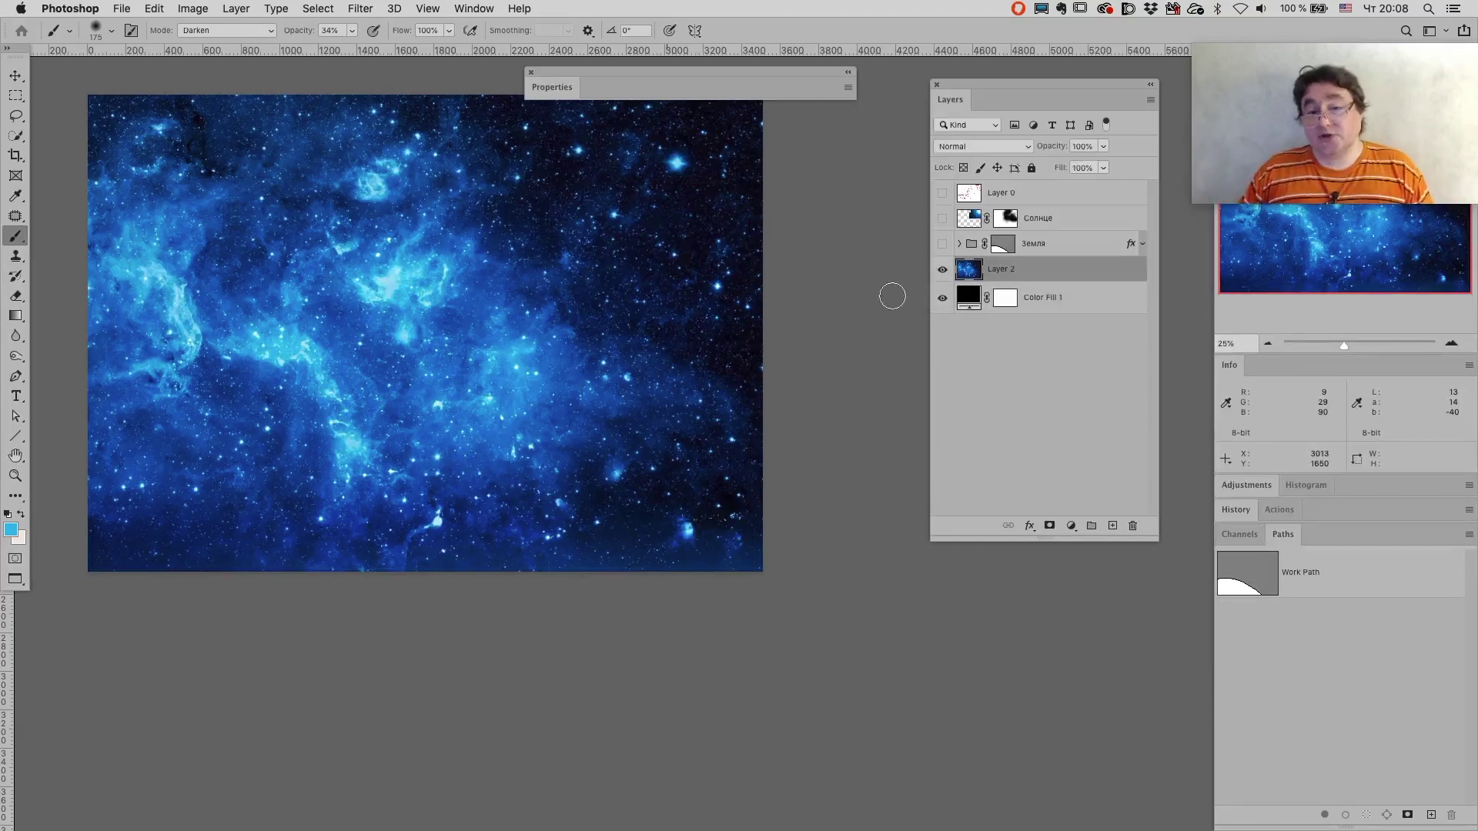
Toggle Layer 2's visibility to compare, then duplicate it as Layer 2 copy.
{"action": "left_click", "coordinate": [943, 271]}
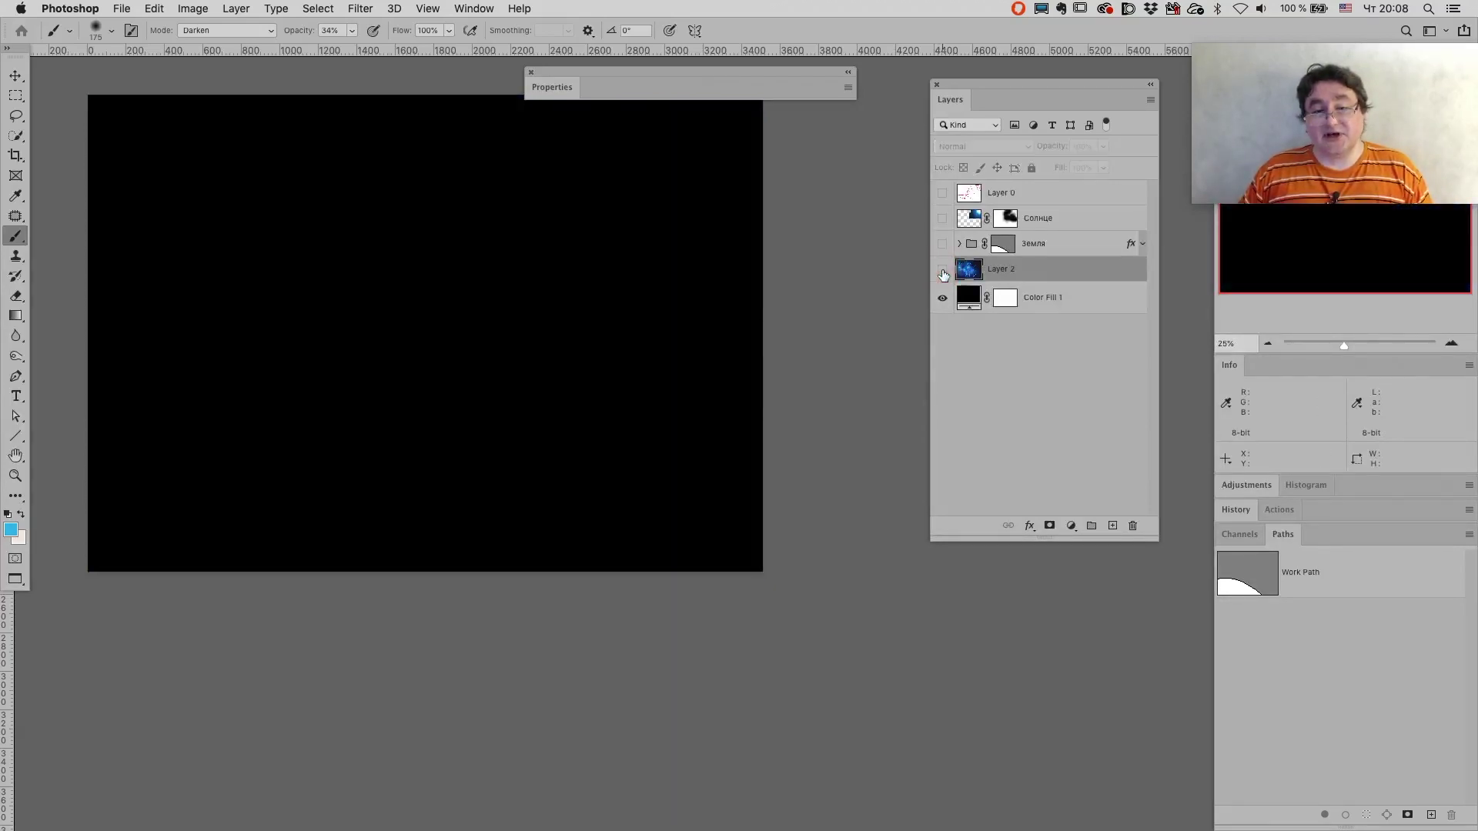
{"action": "left_click", "coordinate": [943, 270]}
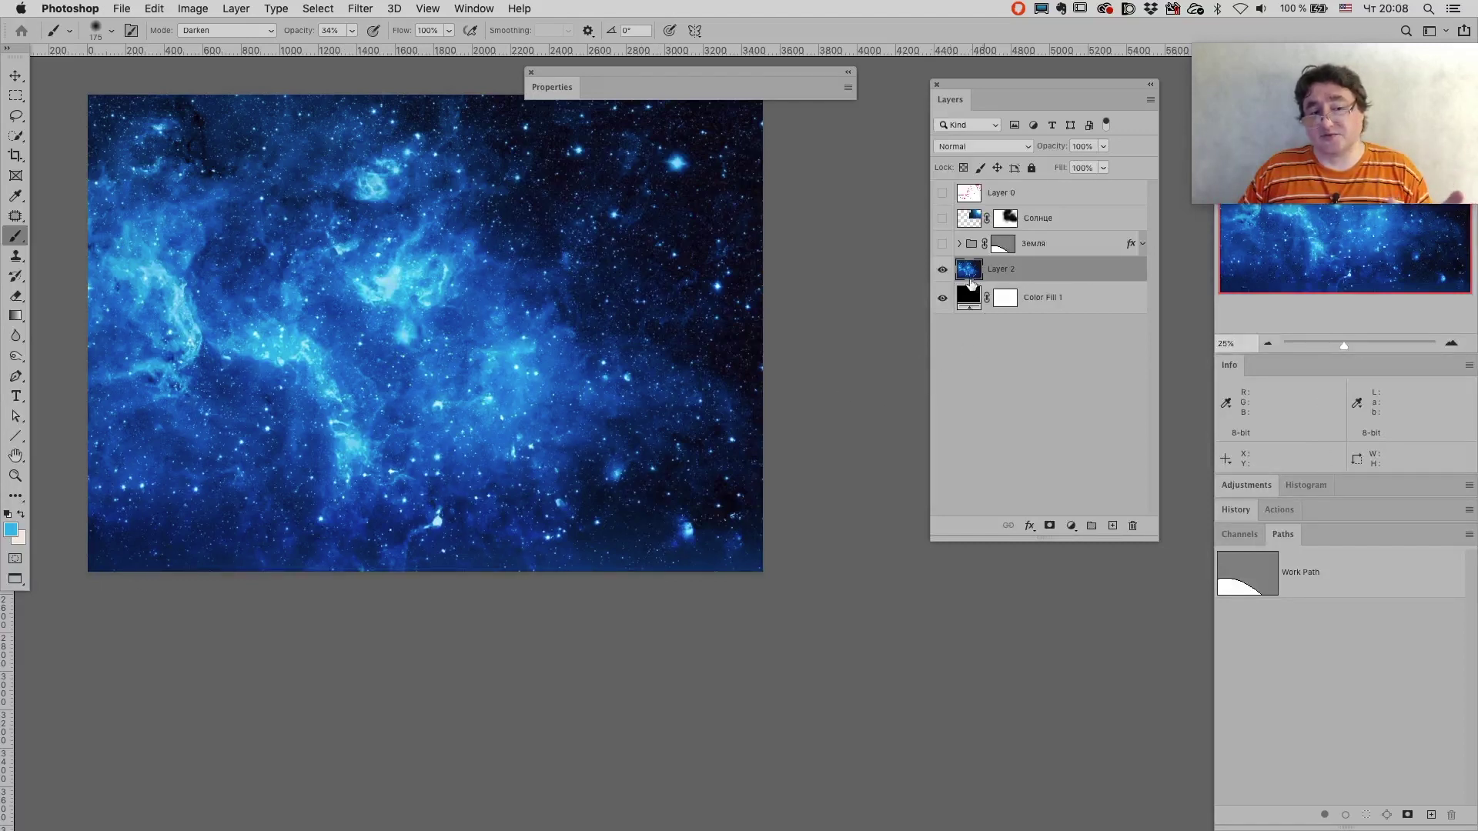
{"action": "mouse_move", "coordinate": [970, 269]}
{"action": "left_mouse_down"}
{"action": "mouse_move", "coordinate": [1092, 389]}
{"action": "mouse_move", "coordinate": [1114, 525]}
{"action": "left_mouse_up"}
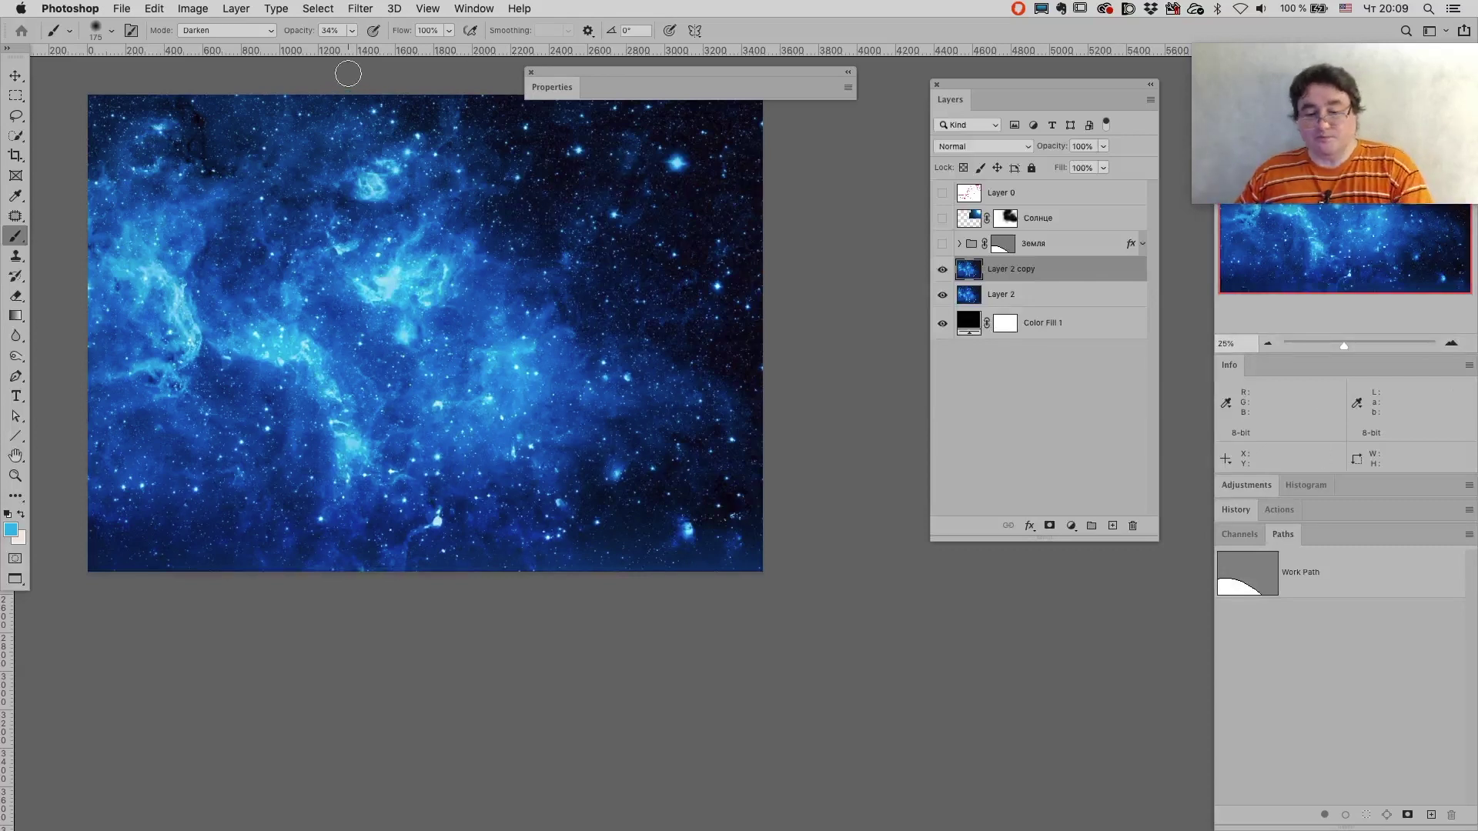
Open the Minimum filter (5-pixel radius) on Layer 2 copy from Filter > Other.
{"action": "key", "text": "i"}
{"action": "left_click", "coordinate": [360, 8]}
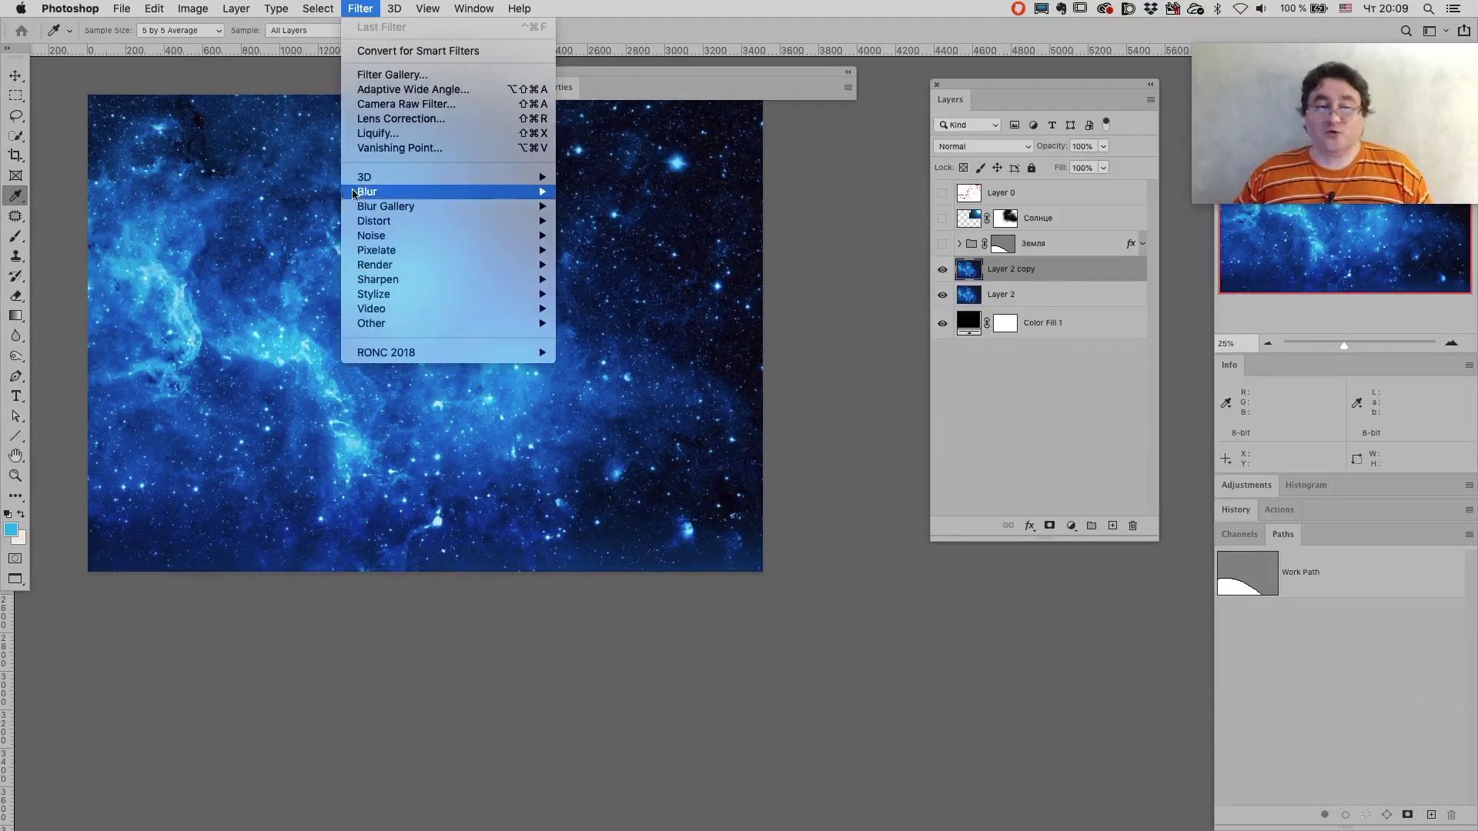
{"action": "mouse_move", "coordinate": [372, 323]}
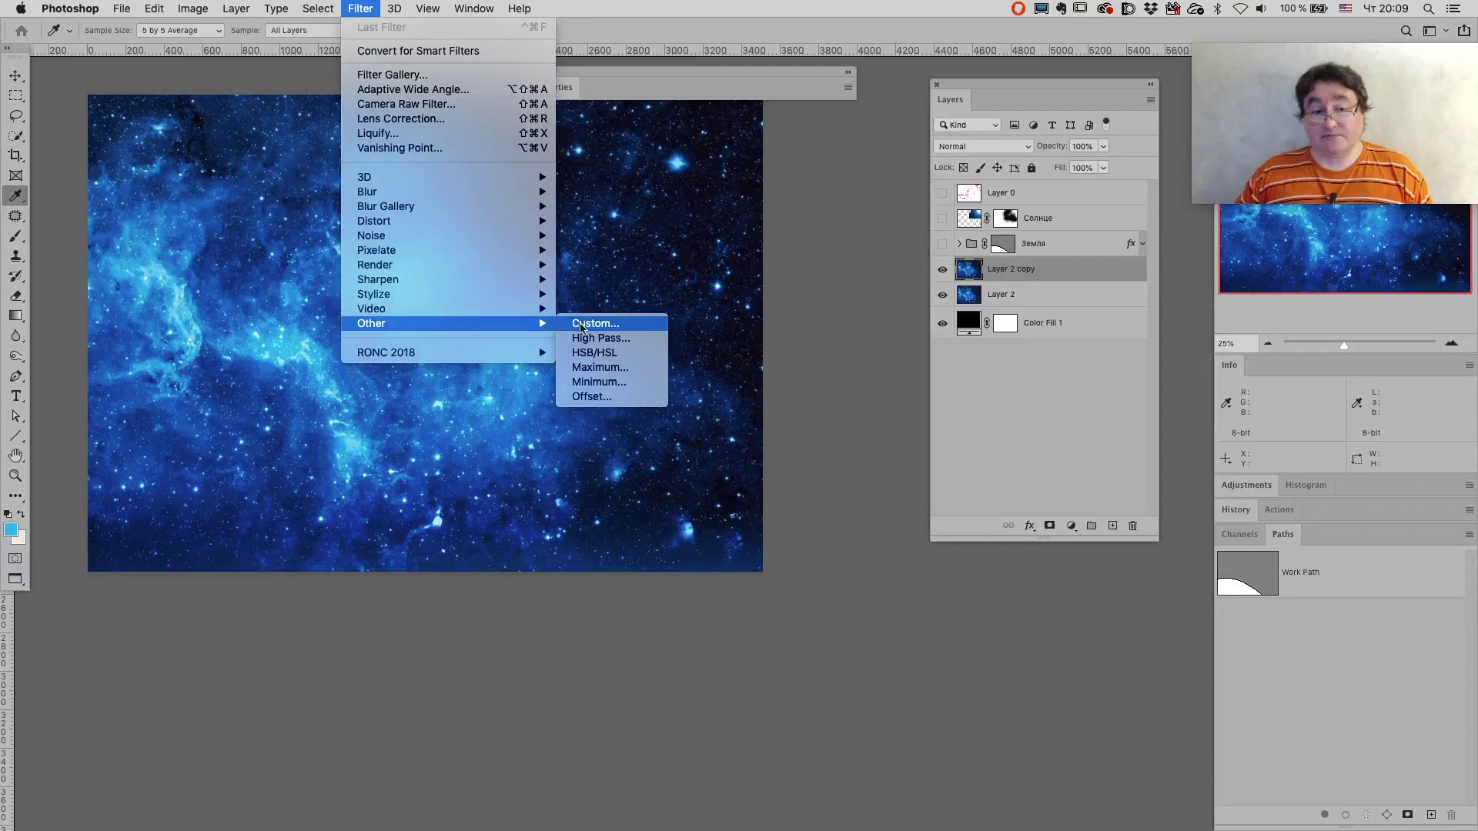
{"action": "left_click", "coordinate": [597, 383]}
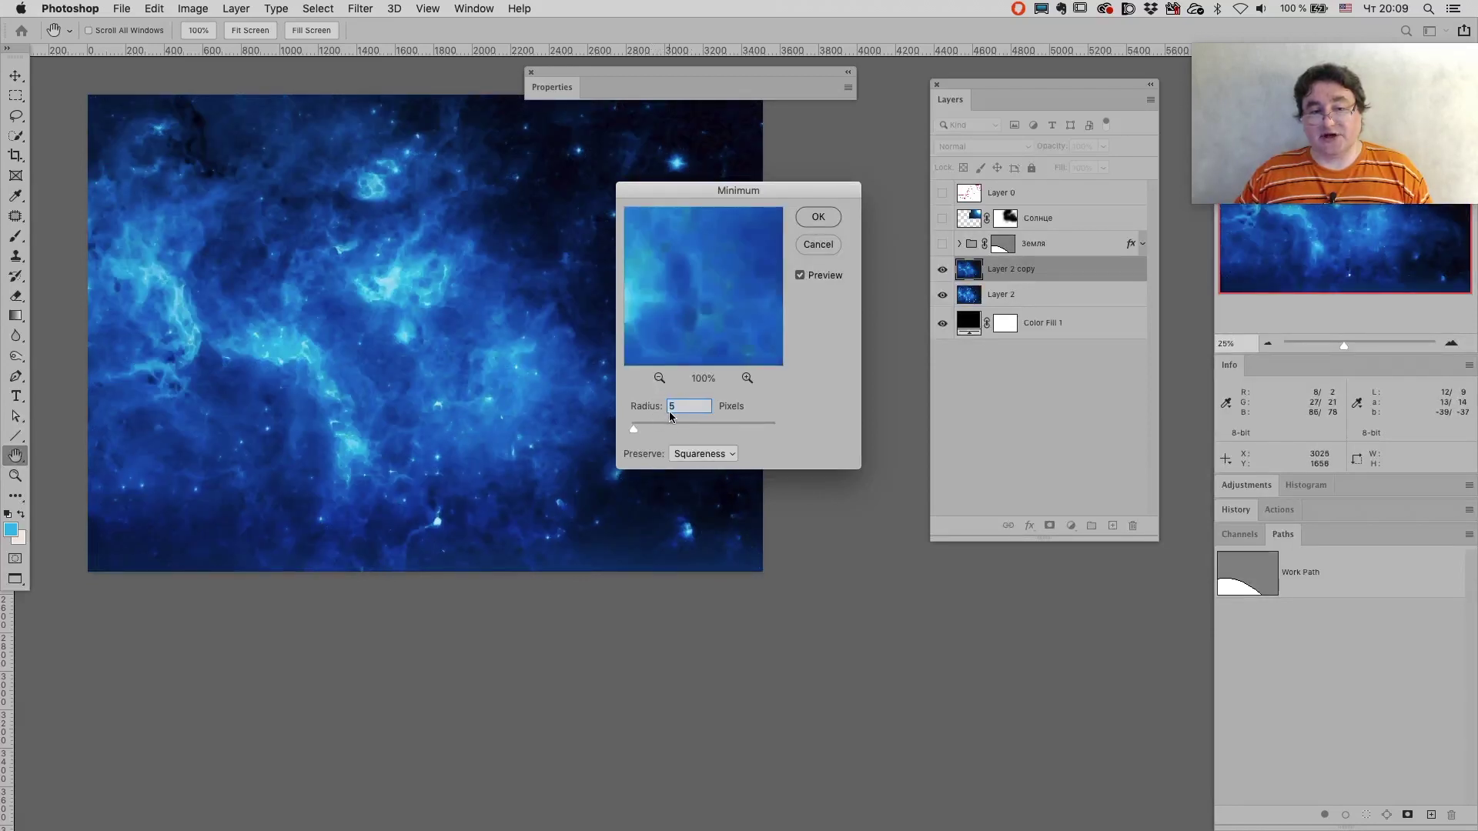
{"action": "double_click", "coordinate": [672, 408]}
{"action": "left_click", "coordinate": [672, 408]}
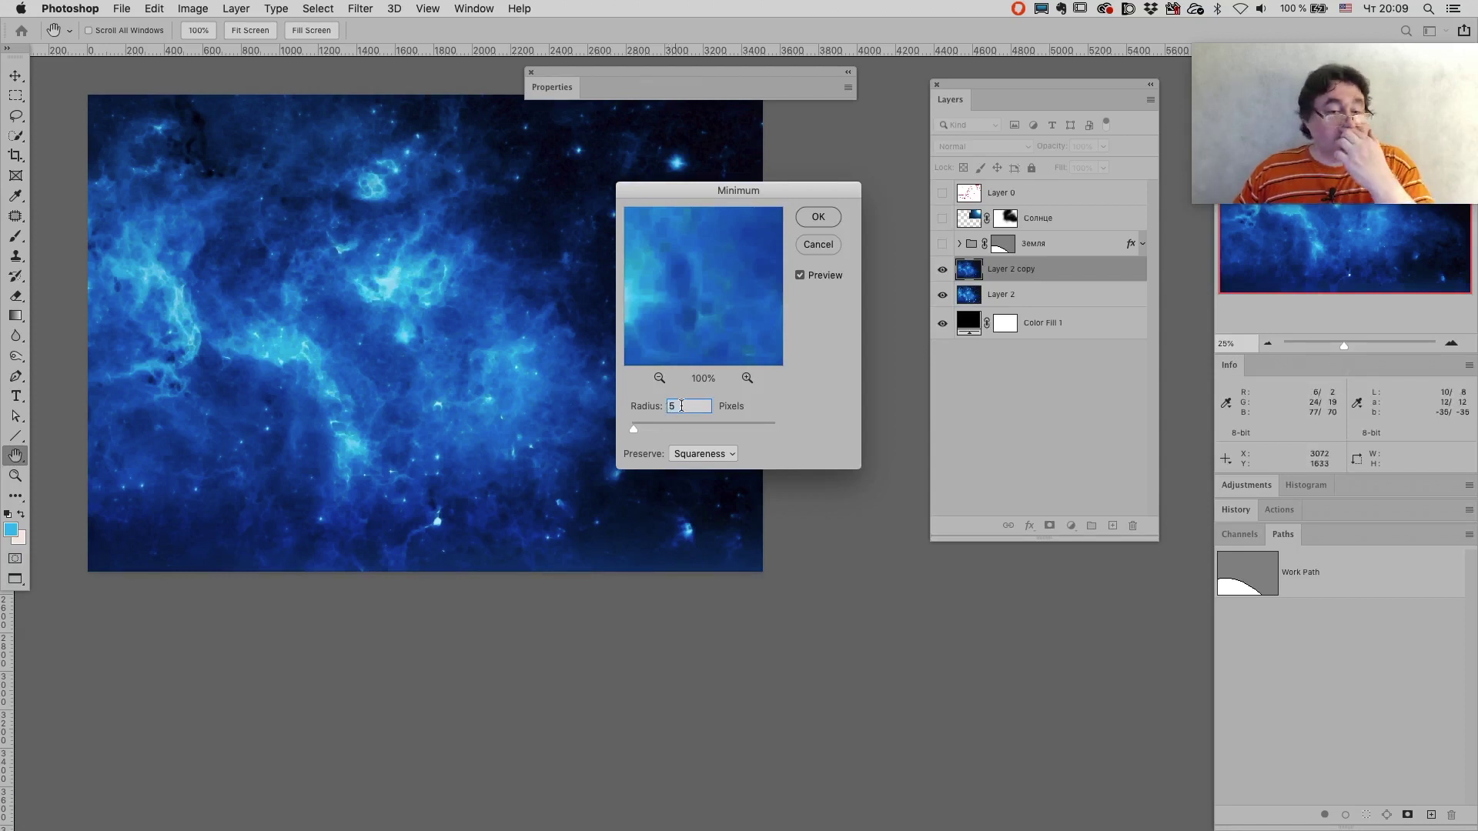
{"action": "left_click", "coordinate": [645, 406]}
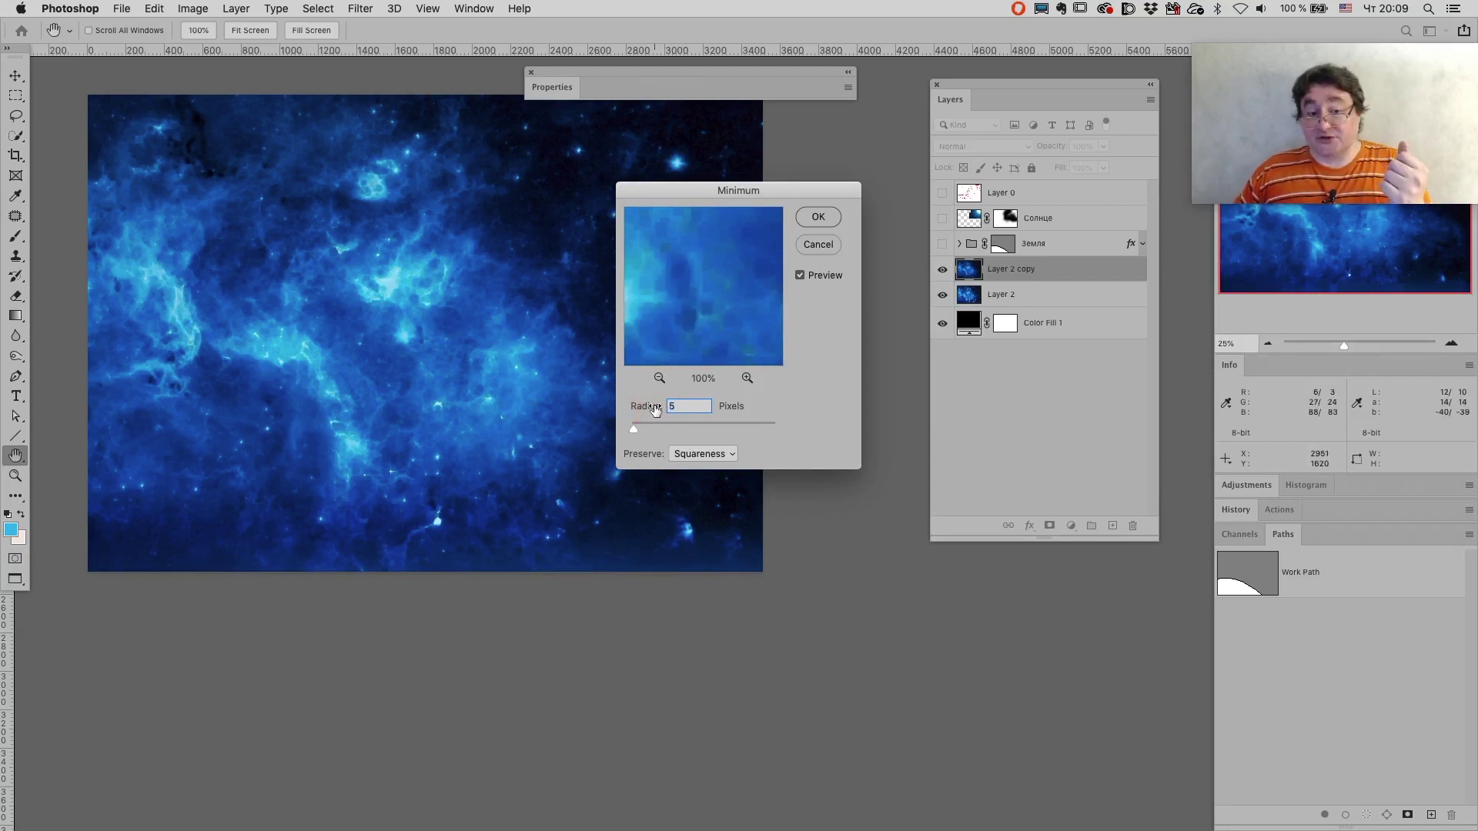